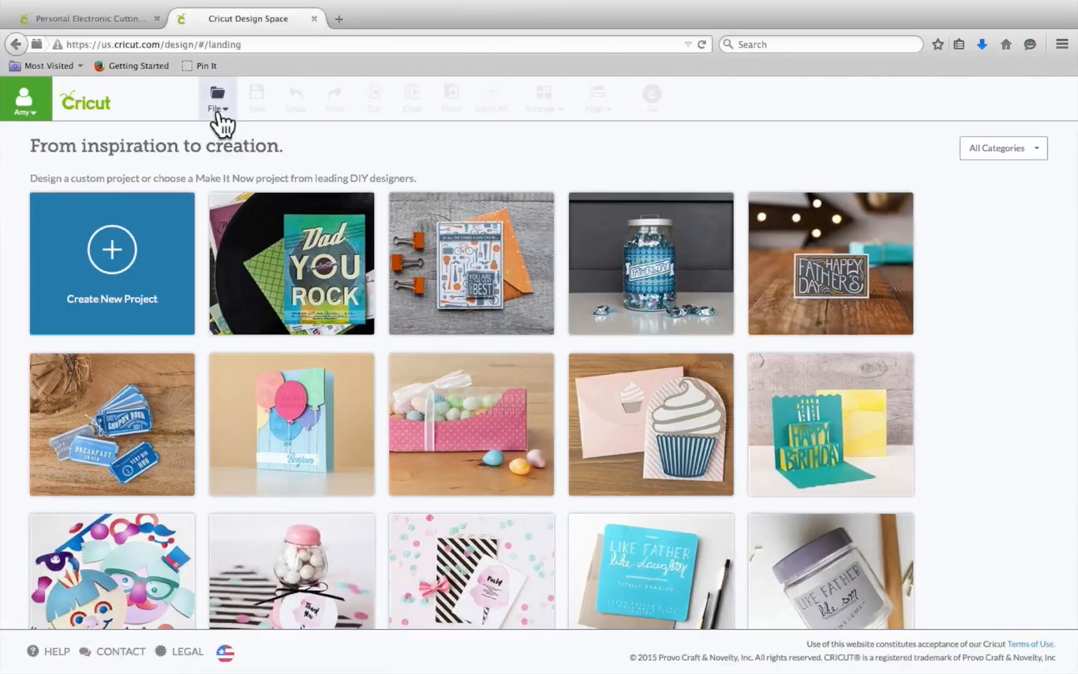
Start a new blank project and insert a square shape, moving it to the upper middle of the canvas
click(219, 111)
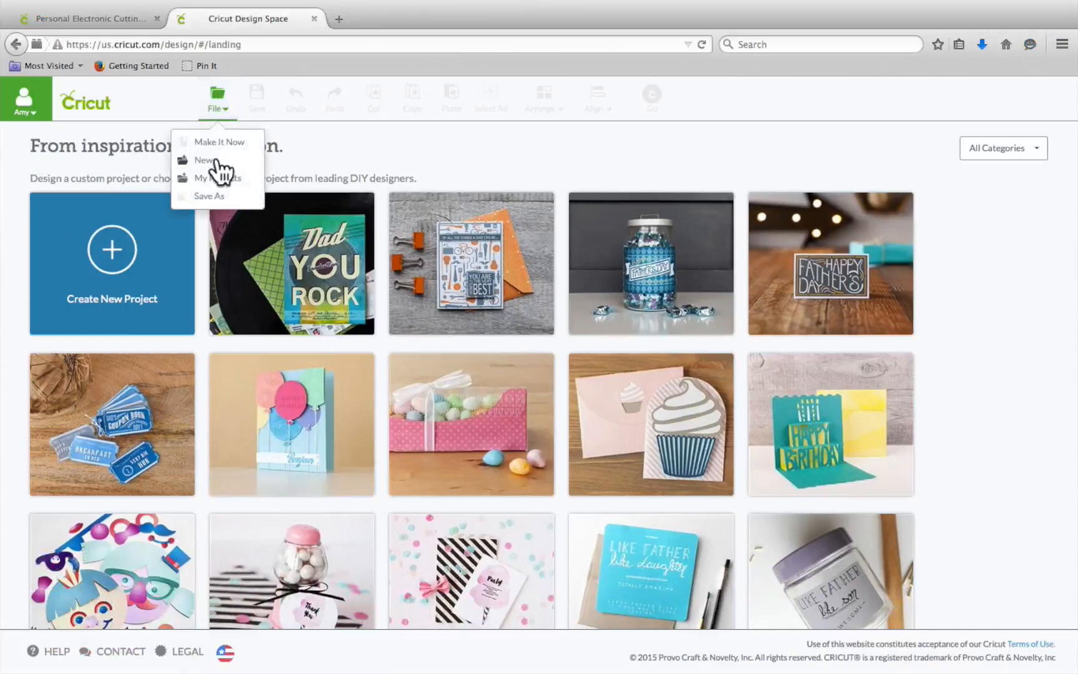
click(109, 249)
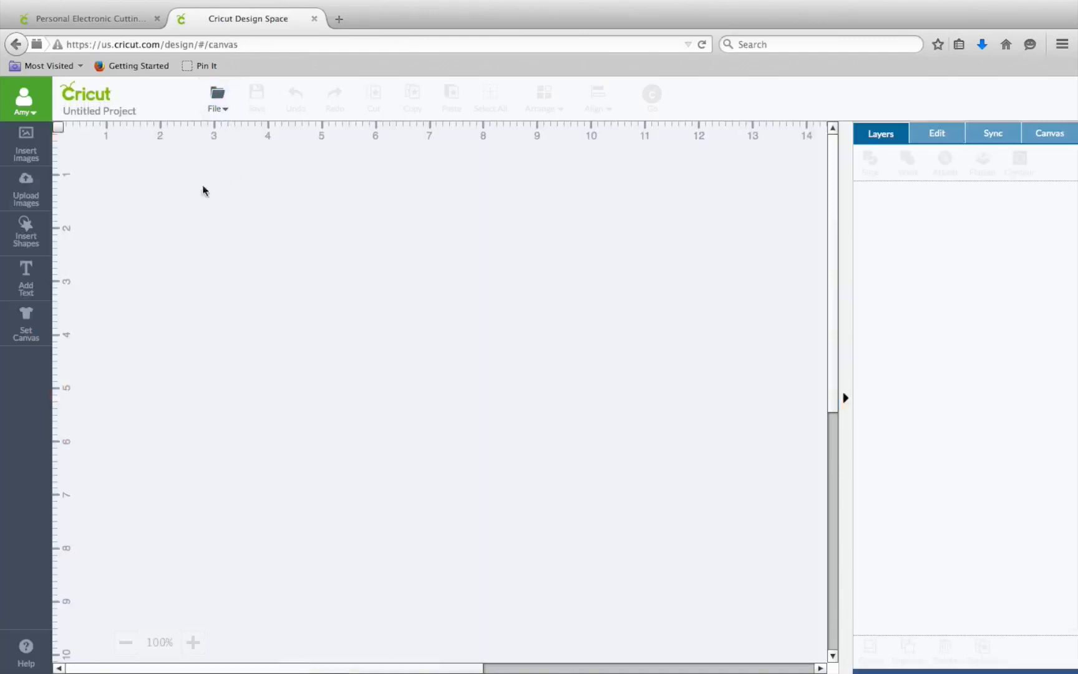
click(34, 231)
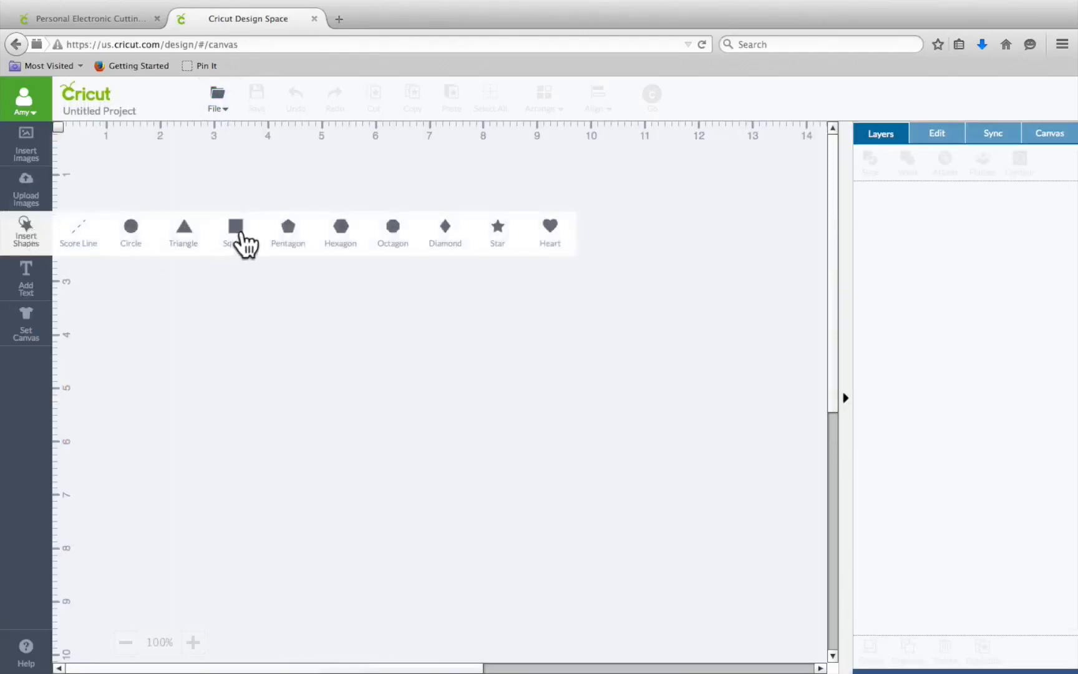
click(241, 235)
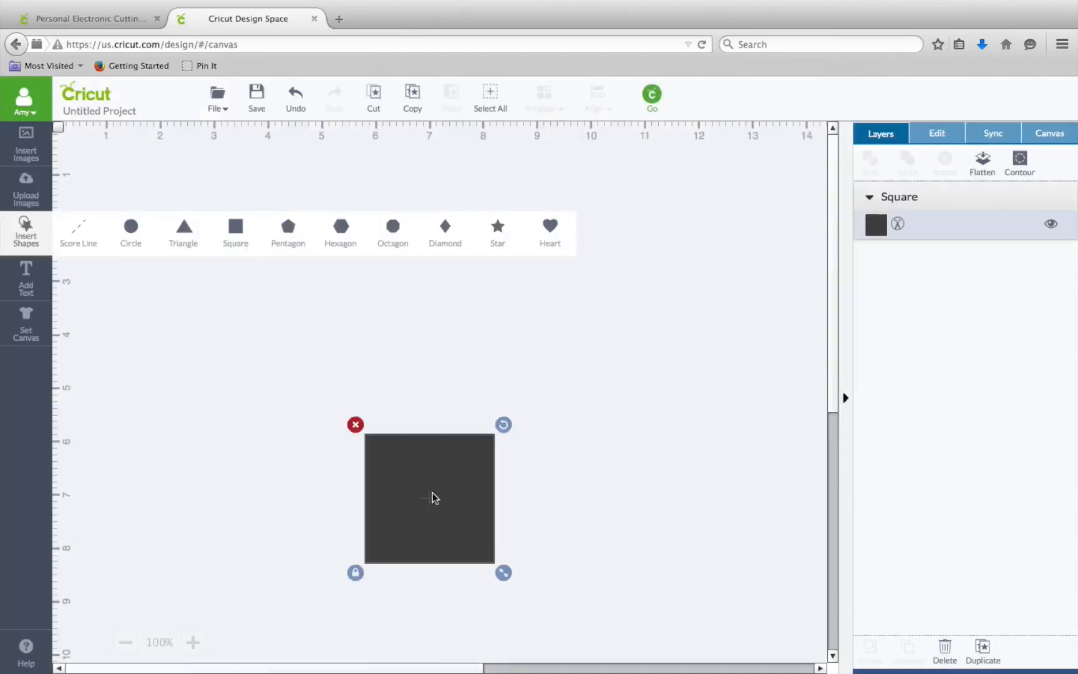
drag(431, 486, 333, 313)
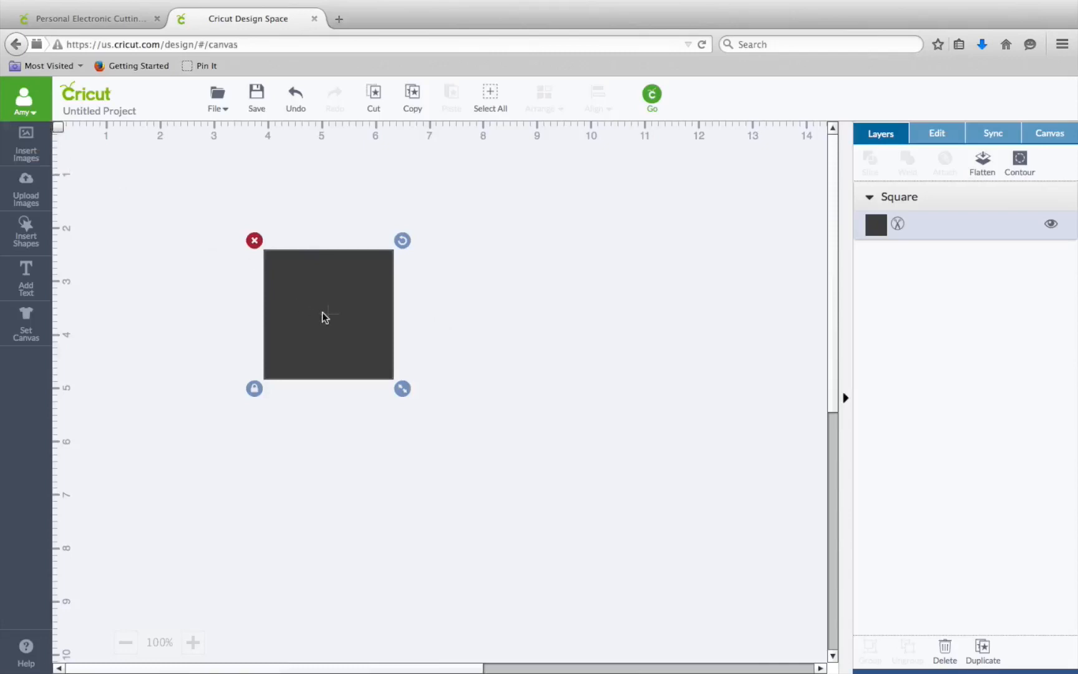
Copy and paste the square, and place the copy beside the original with a gap between them
click(412, 102)
click(452, 102)
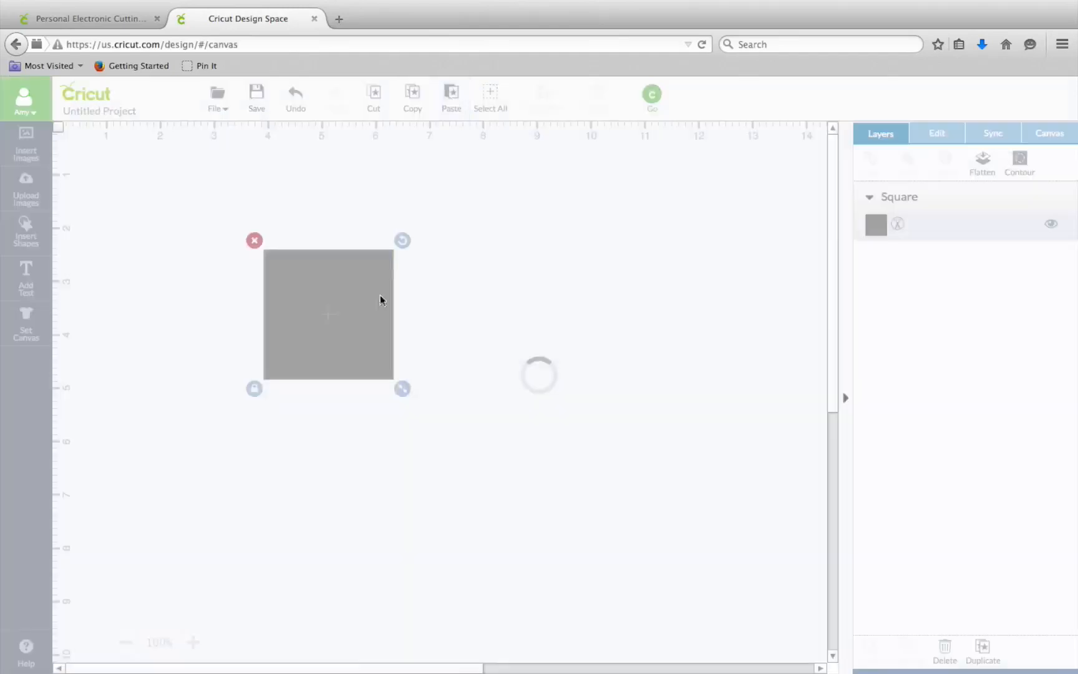
drag(368, 322, 641, 275)
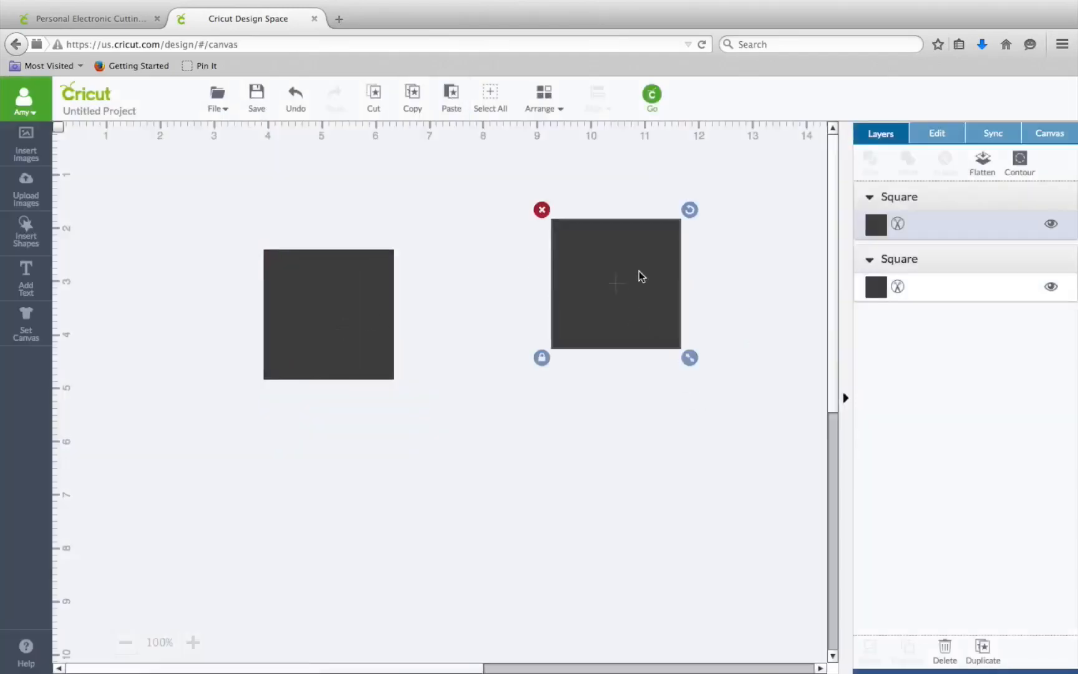
Unlock the original square's proportions and resize it to 3.5 in wide by 4.5 in high
click(327, 298)
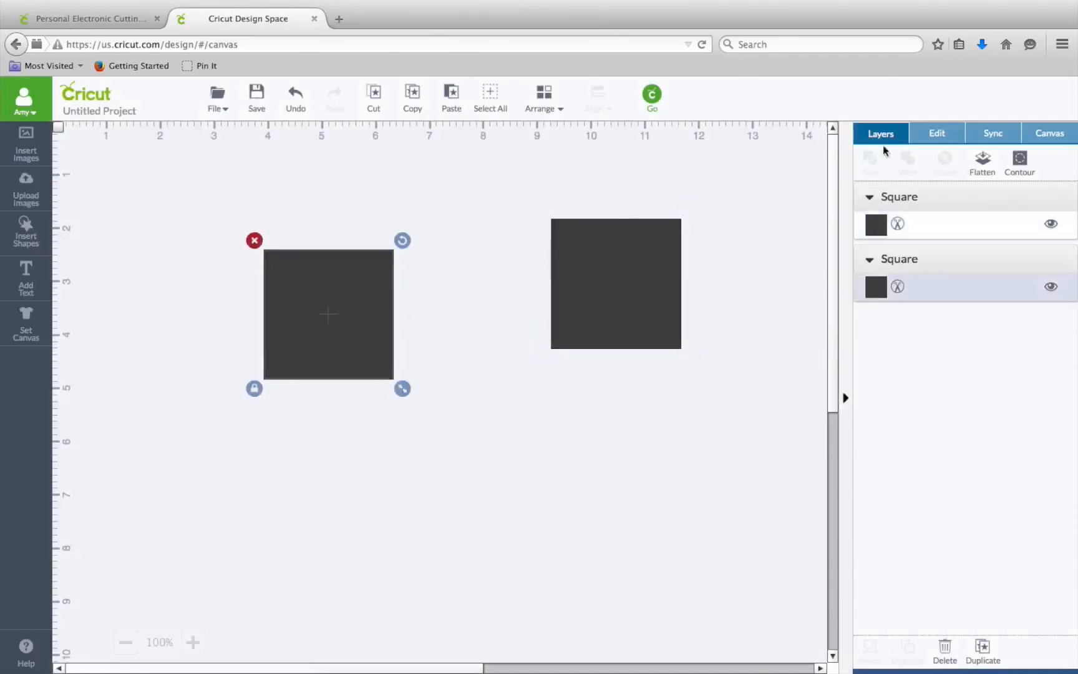
click(937, 141)
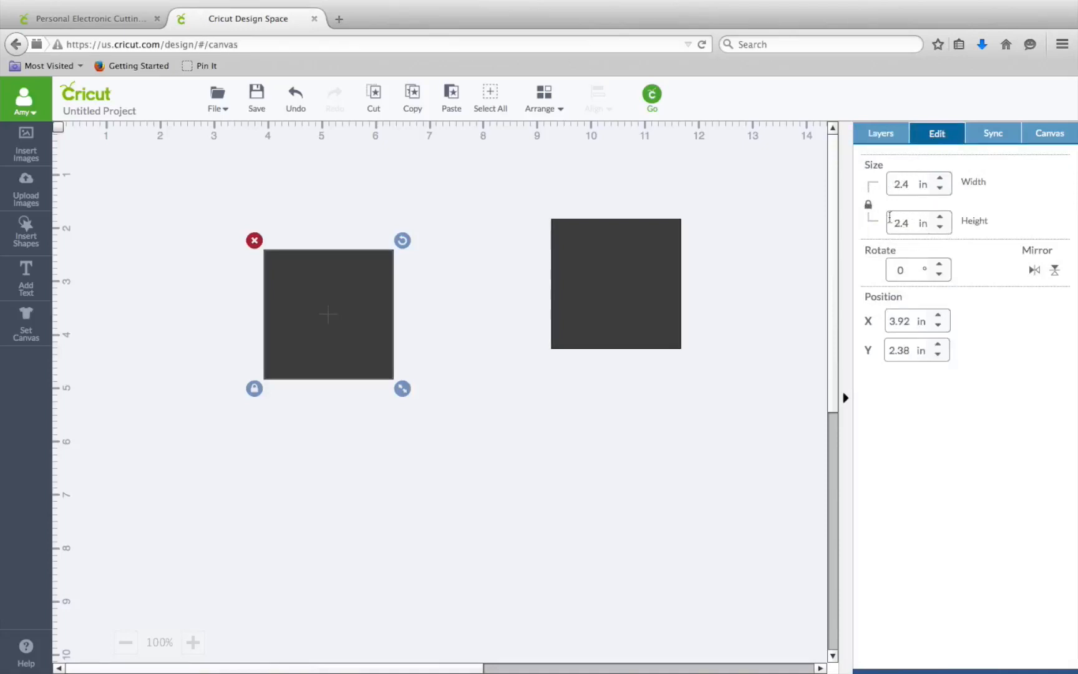
click(869, 206)
drag(914, 184, 890, 185)
text(3.5)
drag(915, 223, 861, 216)
text(4.5)
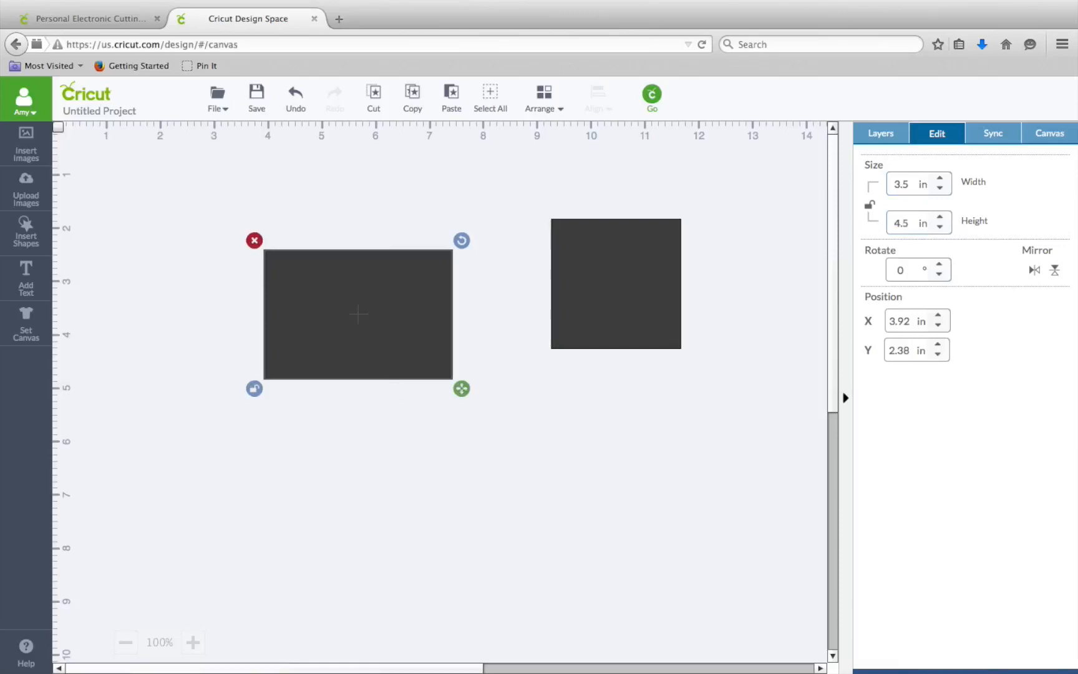
key(Return)
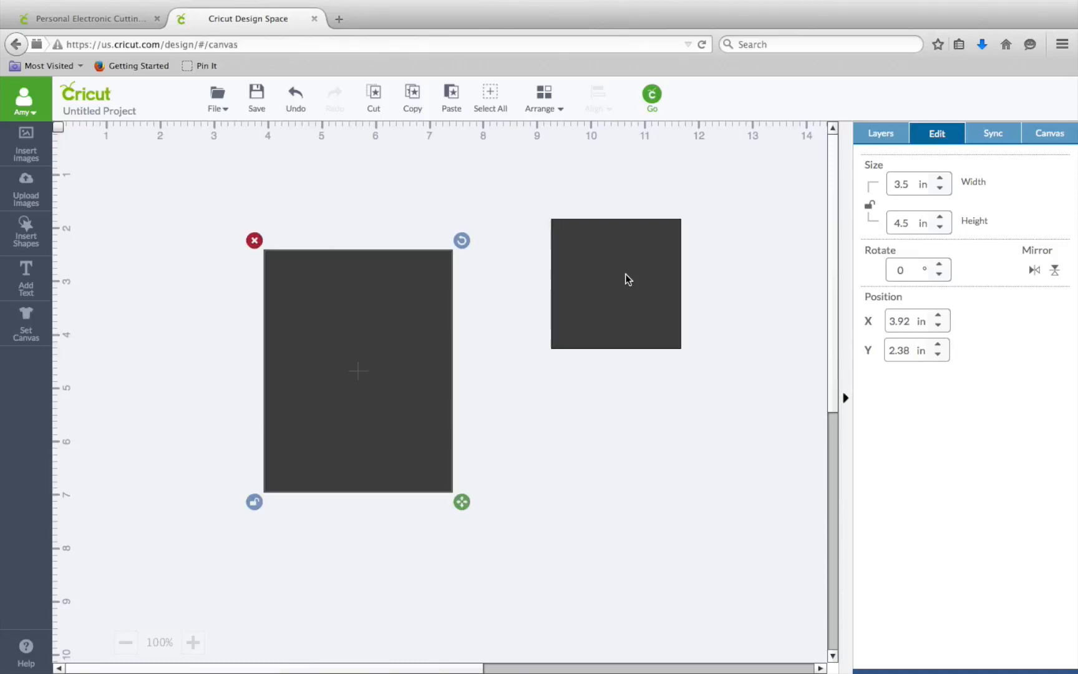
Unlock the copied square's proportions and resize it to 3.25 in wide by 4.25 in high
click(670, 254)
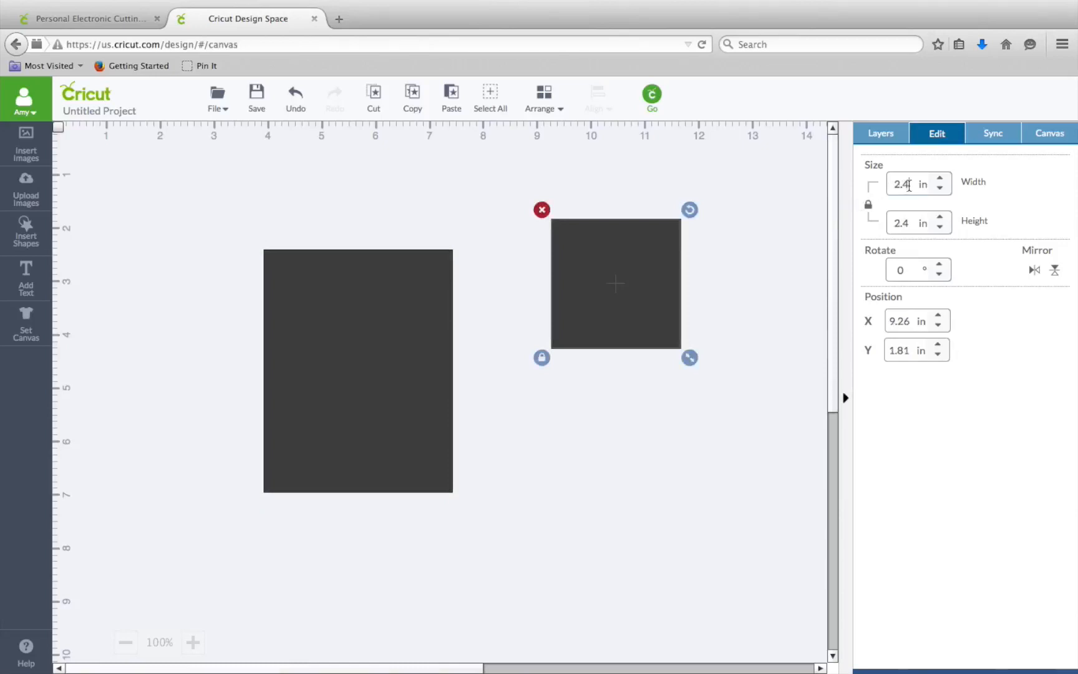
key(BackSpace)
key(BackSpace)
key(BackSpace)
text(3.25)
click(868, 204)
click(869, 204)
double_click(913, 223)
text(4.25)
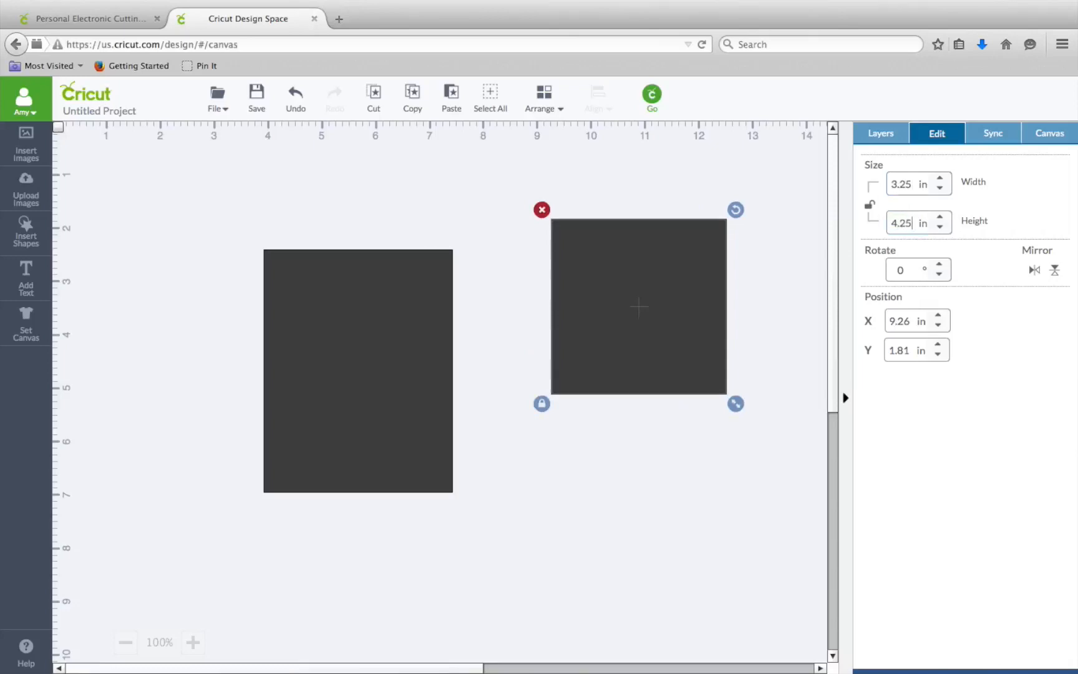
key(Return)
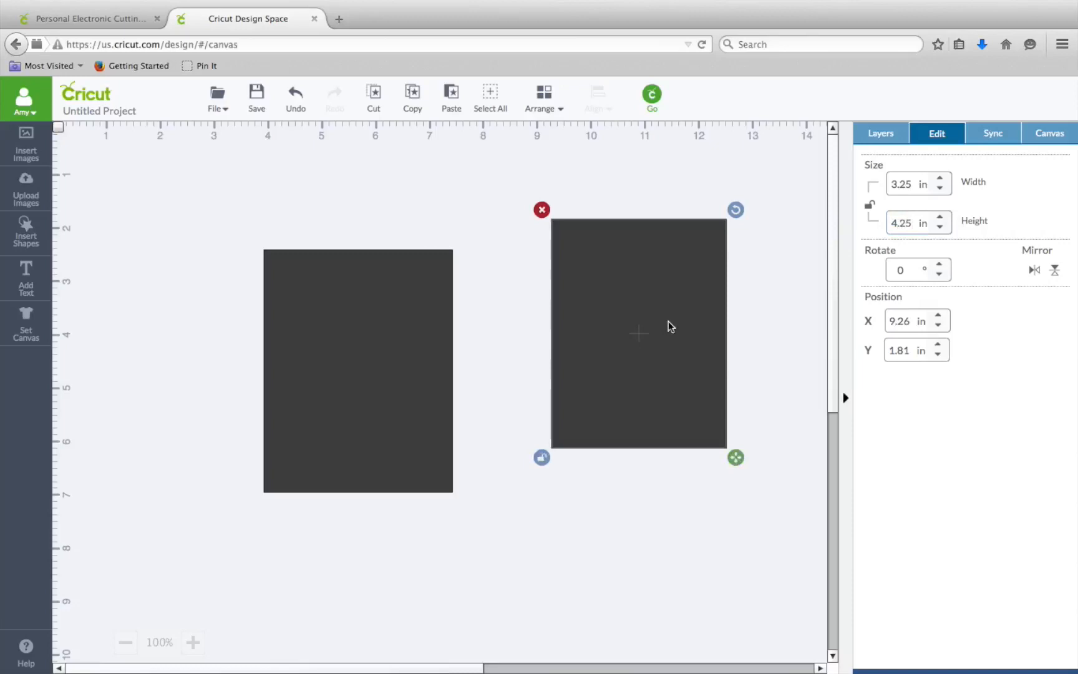
Move the smaller rectangle onto the larger one and center-align the two shapes on each other
drag(668, 322, 385, 360)
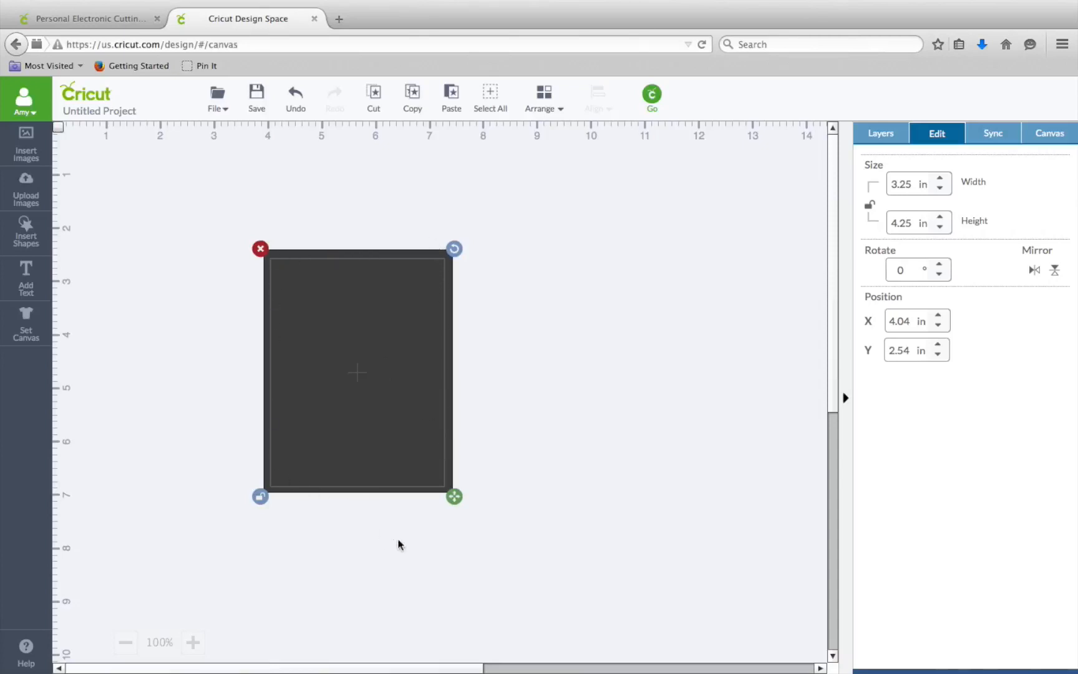
click(619, 410)
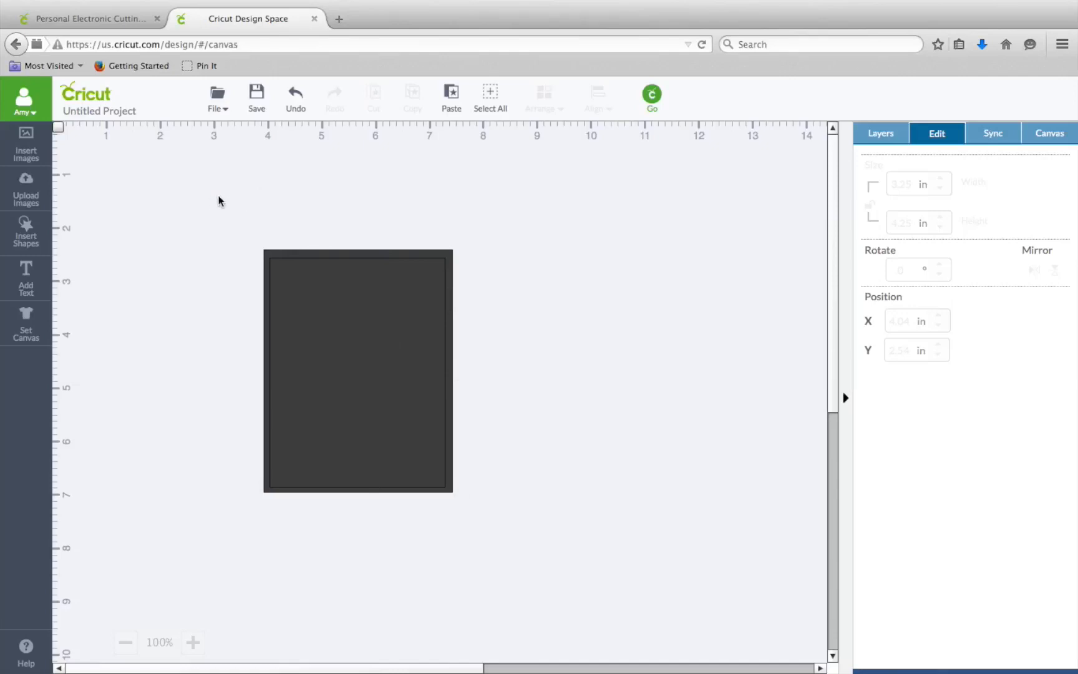
drag(217, 197, 567, 560)
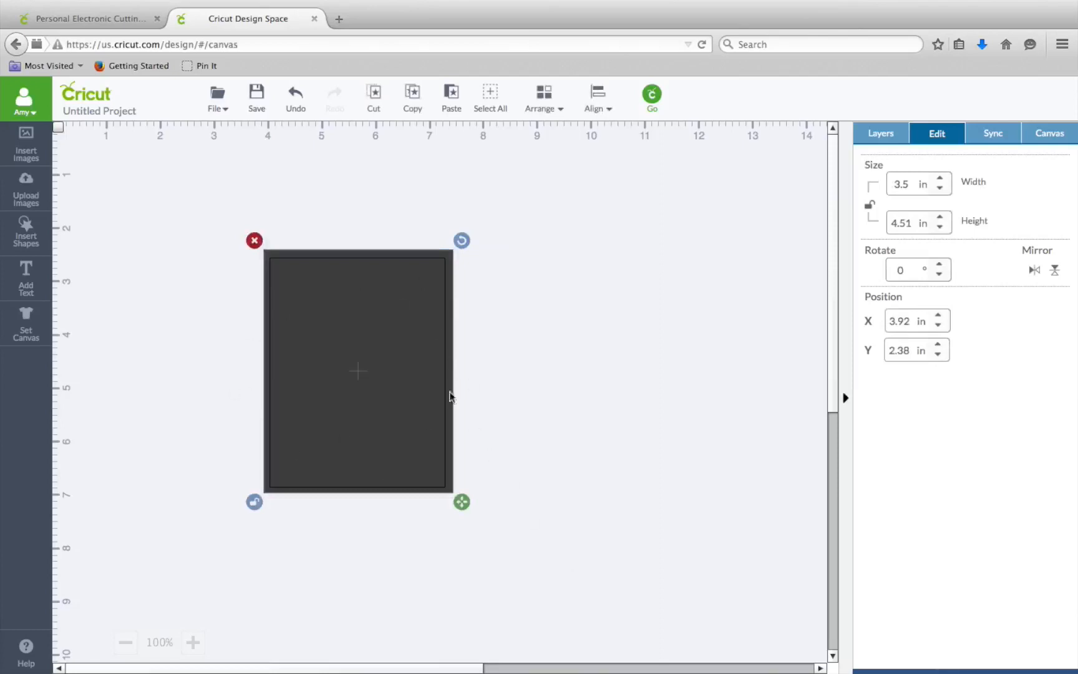
click(596, 114)
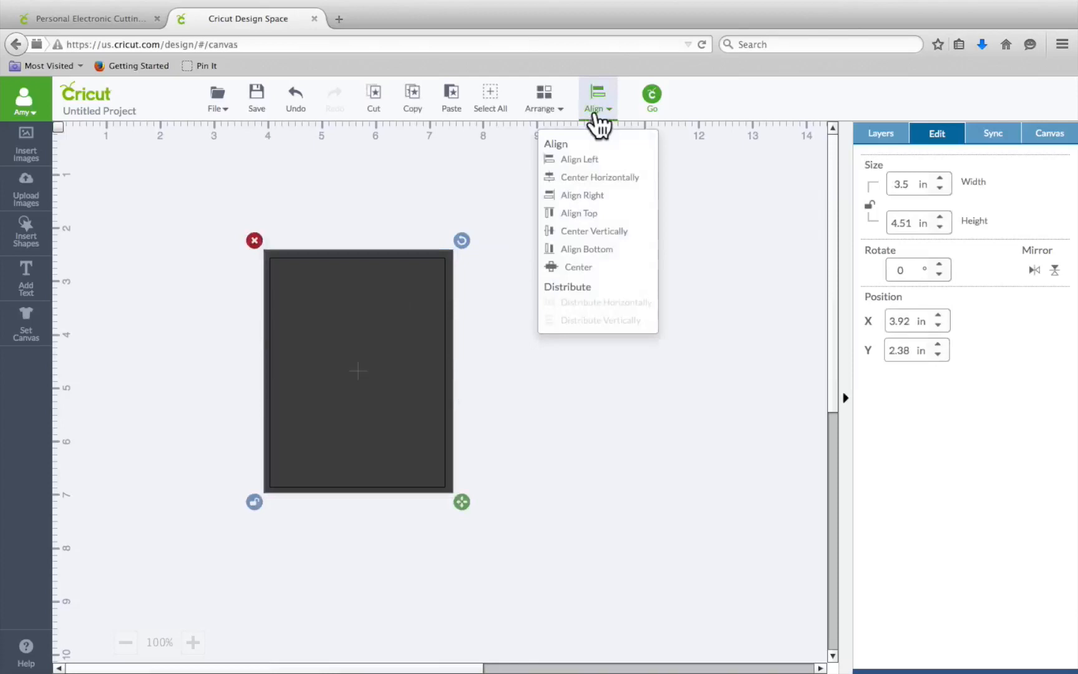
click(582, 267)
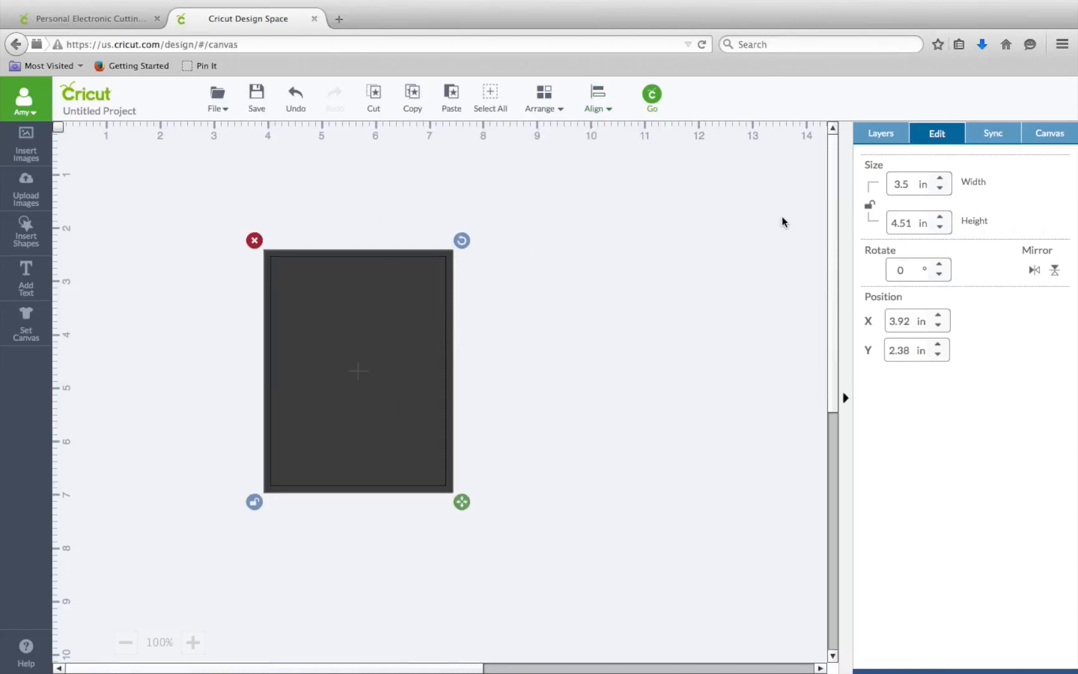
Slice the smaller rectangle out of the larger one and move the cut-out piece clear of the frame
click(887, 135)
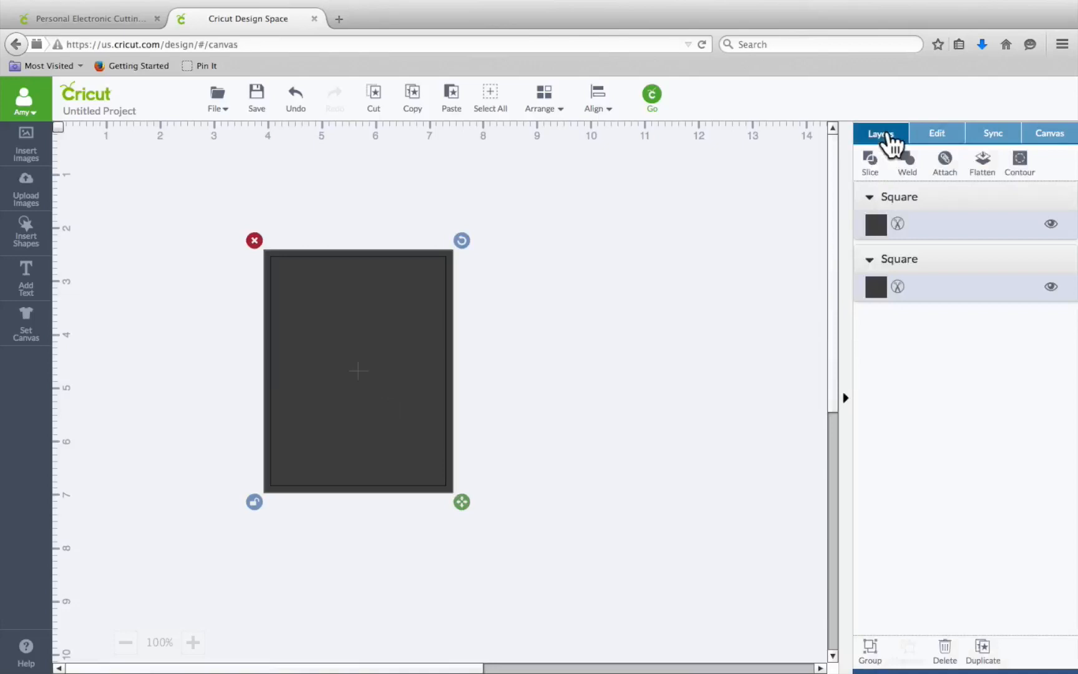
click(872, 163)
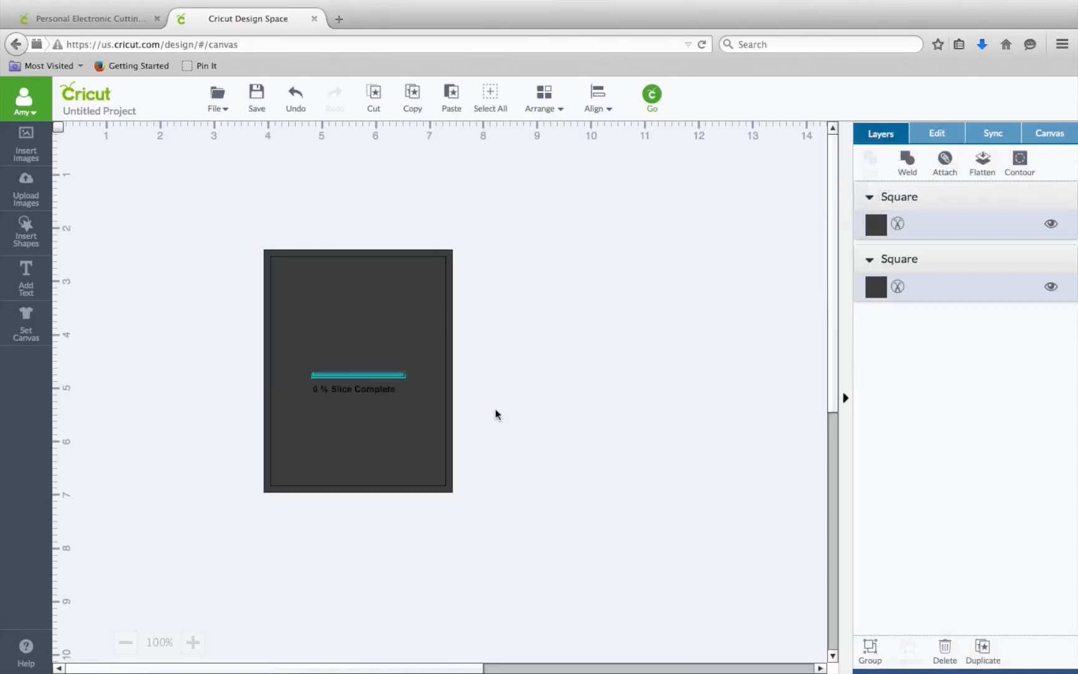
click(380, 376)
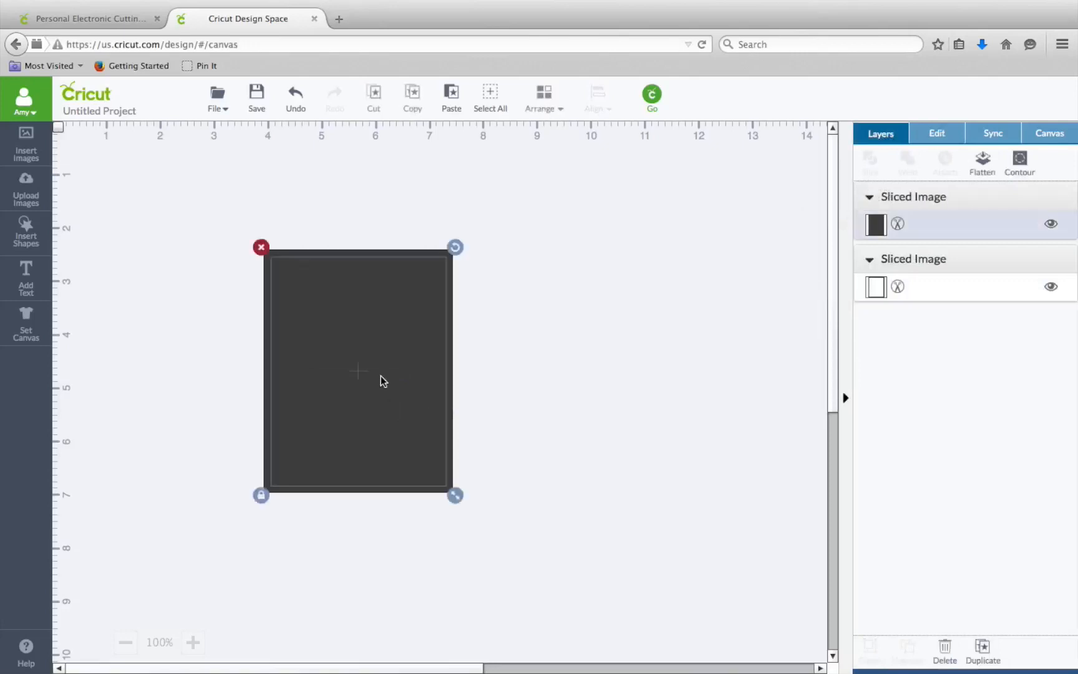
drag(381, 376, 574, 365)
drag(670, 350, 645, 342)
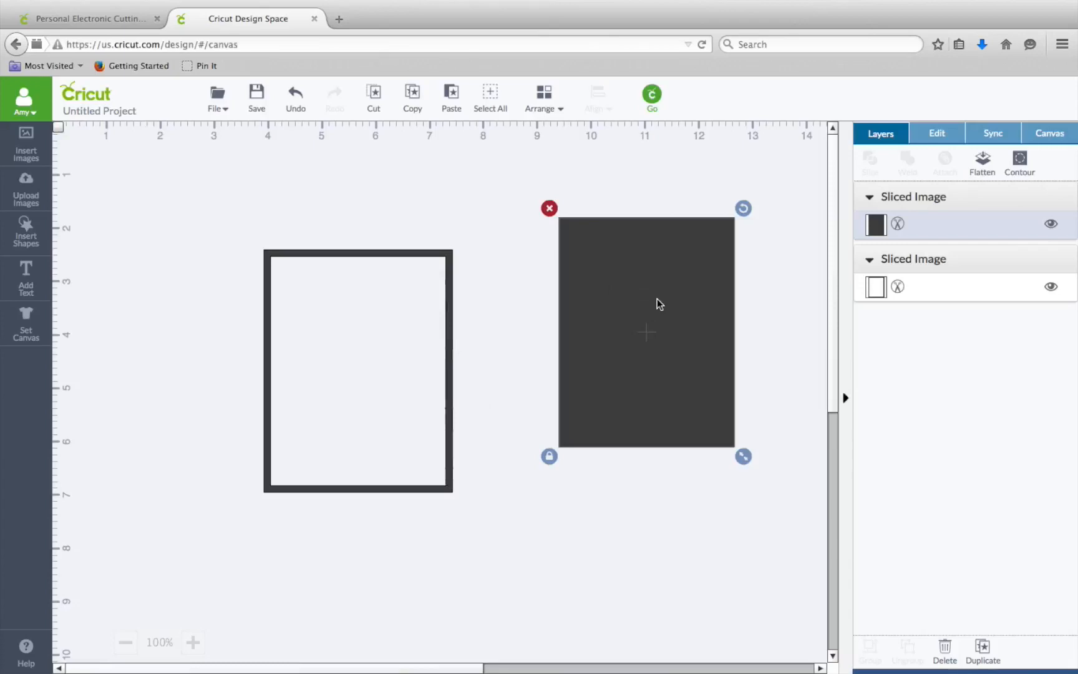
Hold the cut-out rectangle against the frame for comparison, and delete that cut-out piece from the canvas
drag(657, 298, 361, 331)
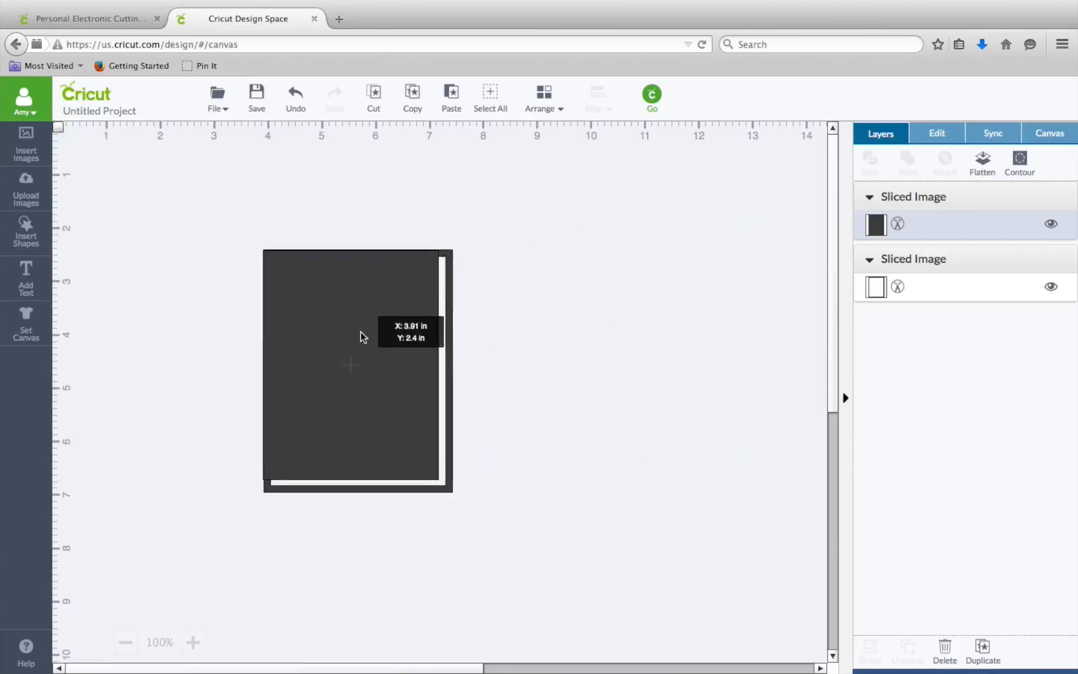
drag(361, 332, 654, 329)
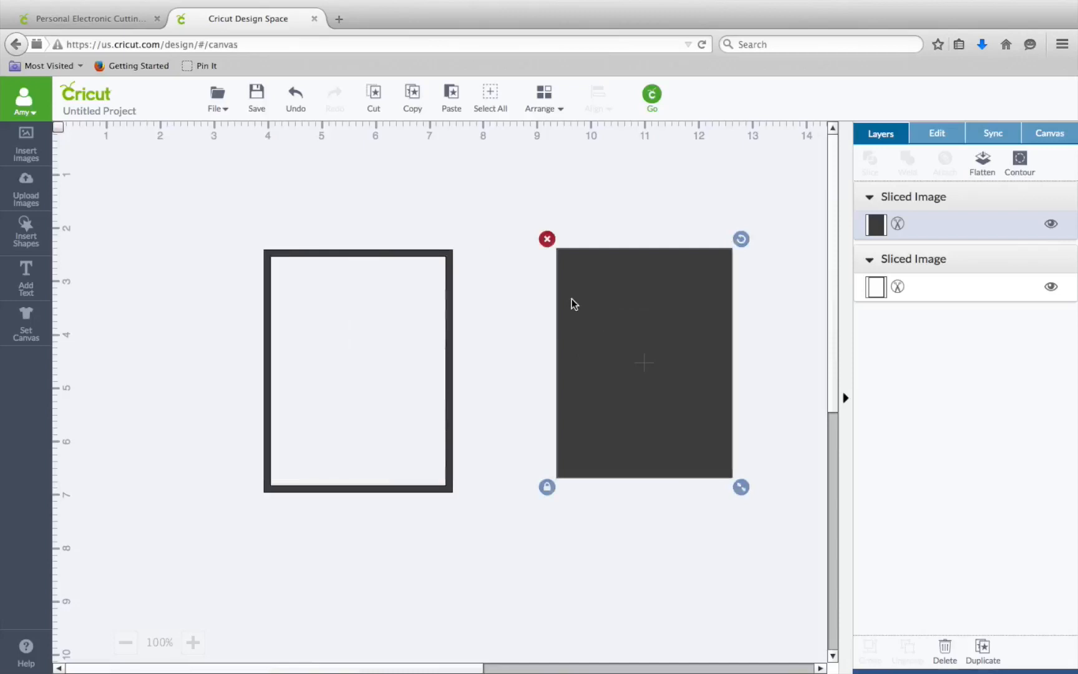
click(548, 239)
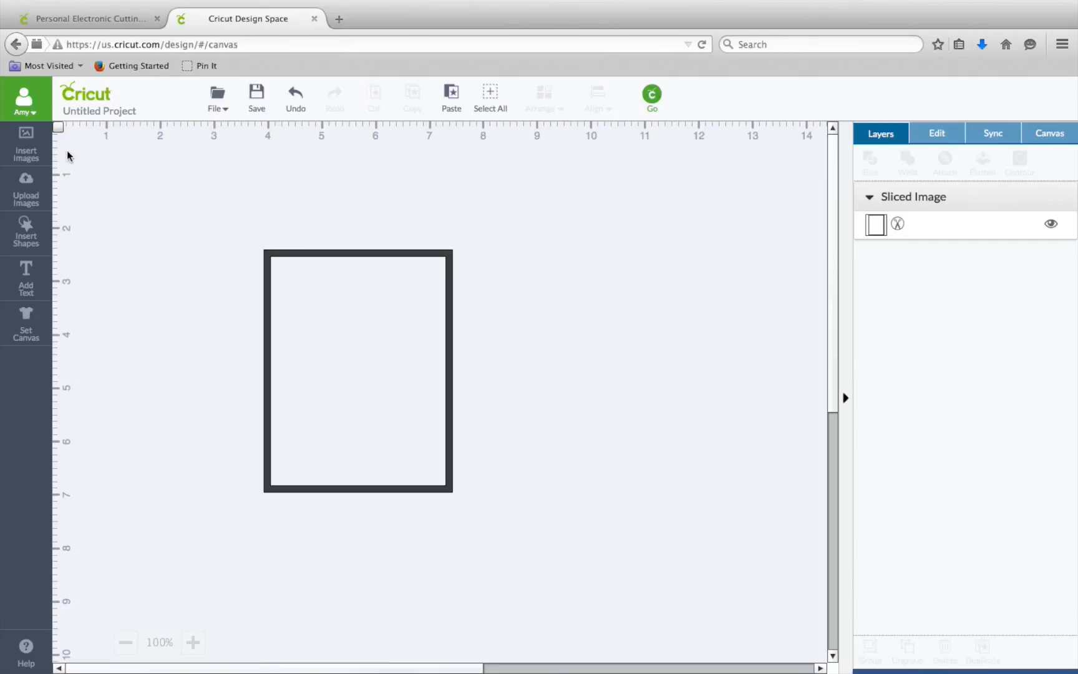
Search the image library for "monkey" and select the purchased light-brown monkey with one arm raised
click(31, 149)
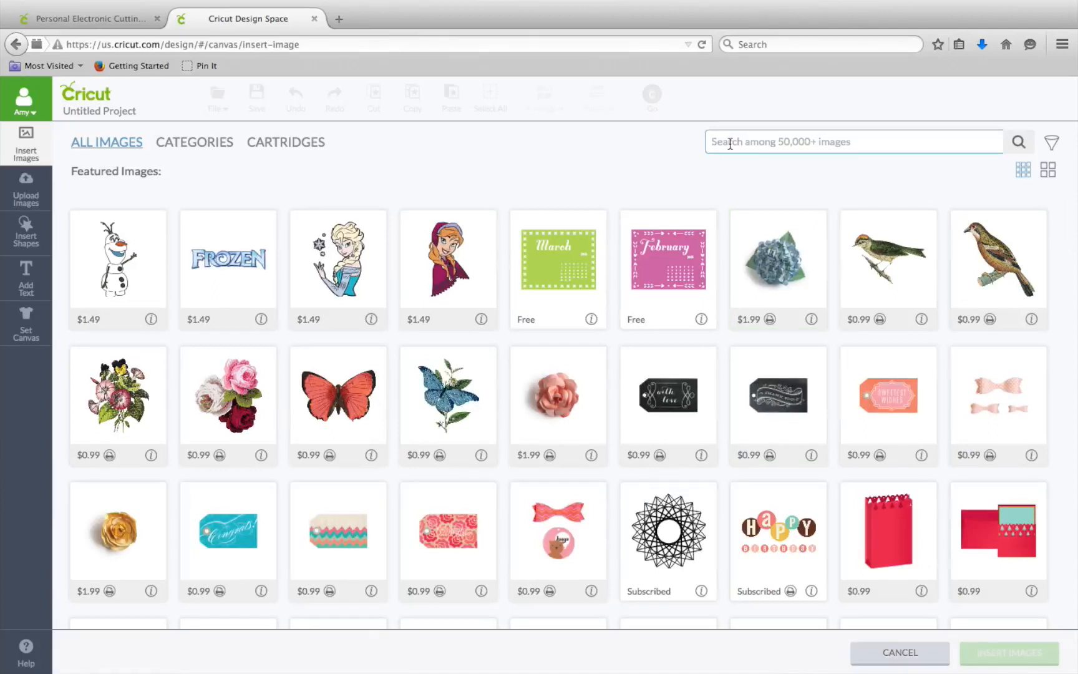
text(monkey)
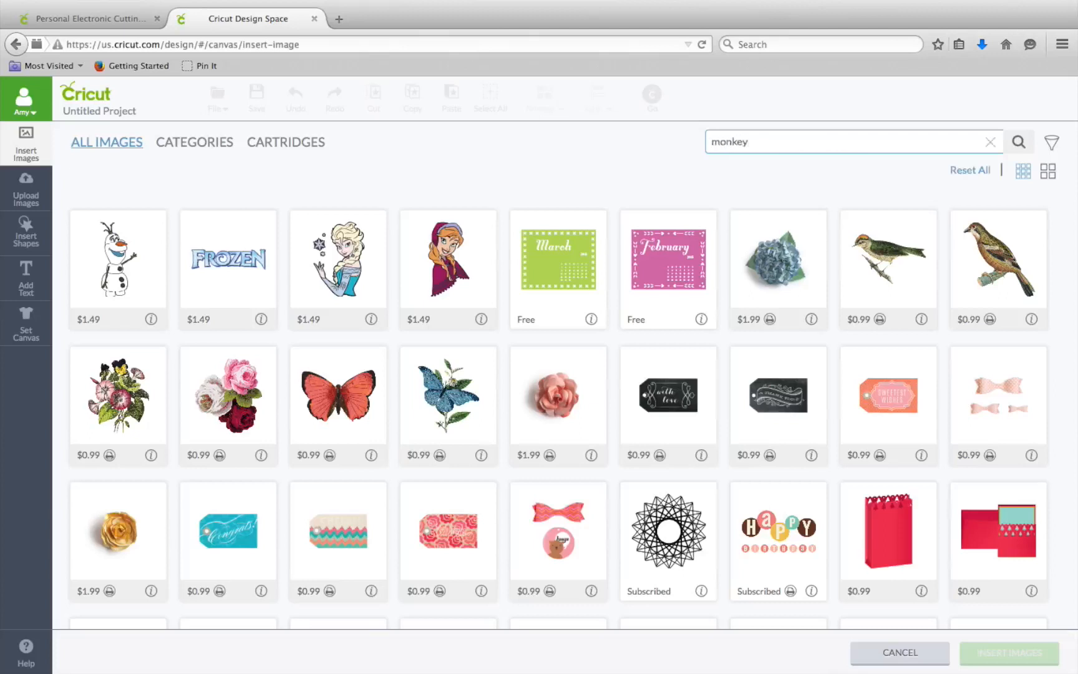
key(Return)
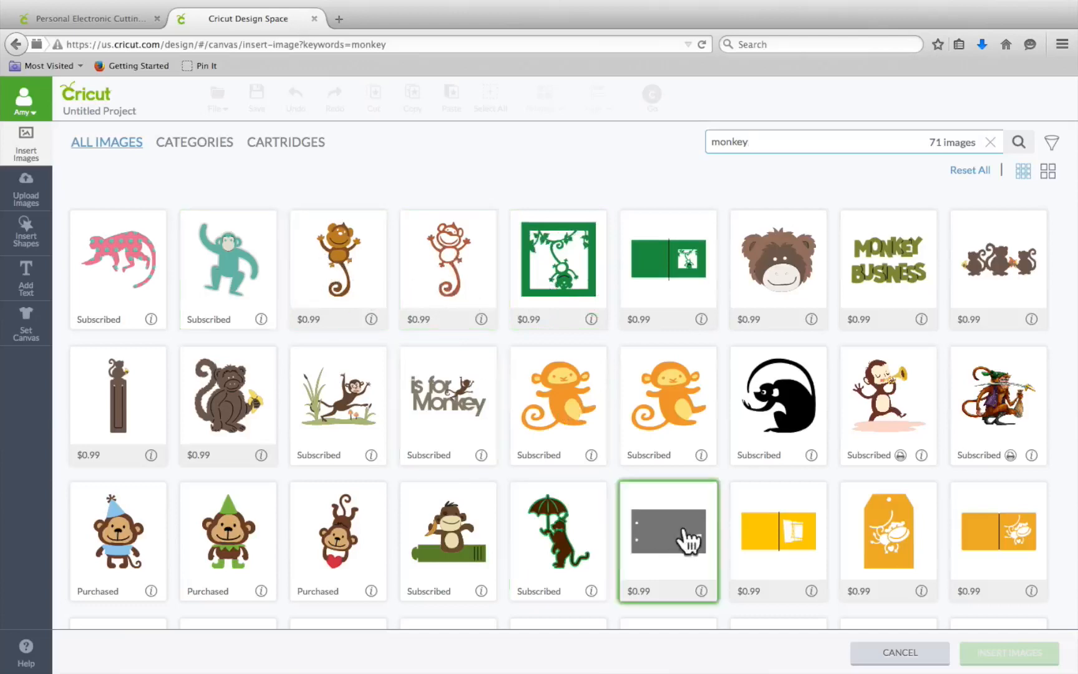
scroll(689, 541, down, 10)
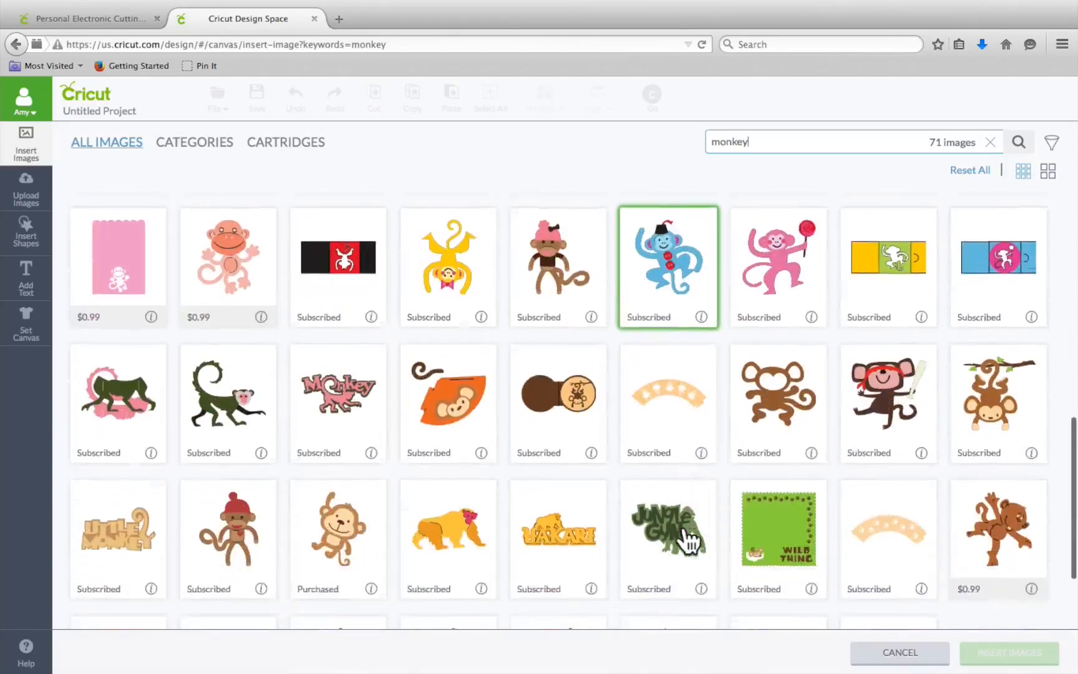
scroll(690, 540, down, 1)
scroll(690, 541, down, 3)
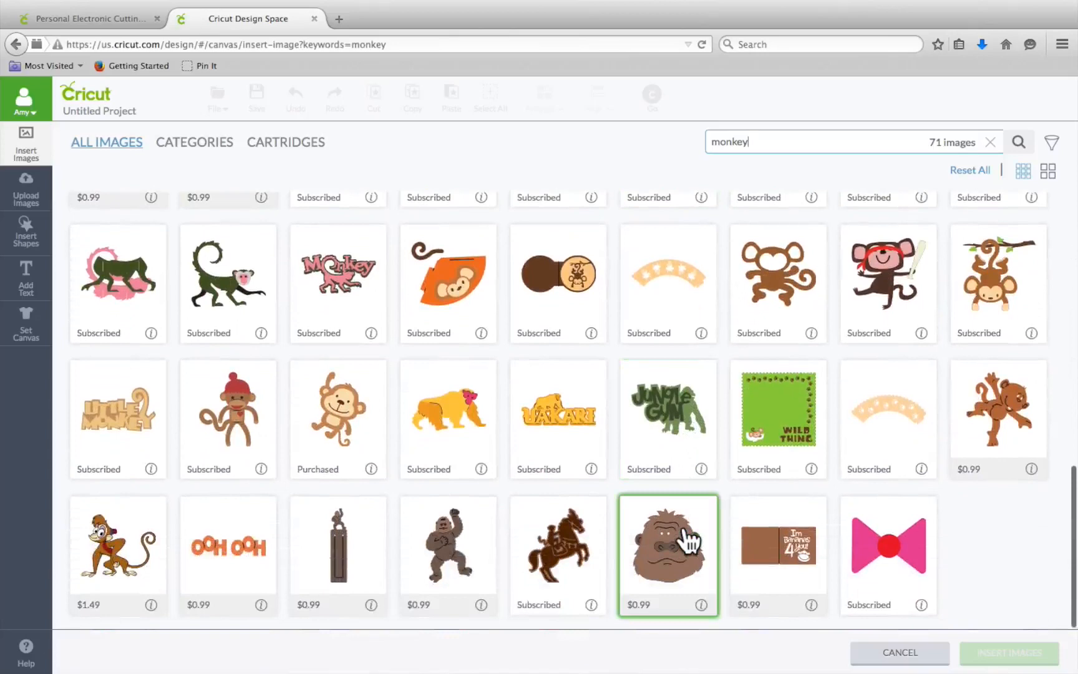
click(340, 444)
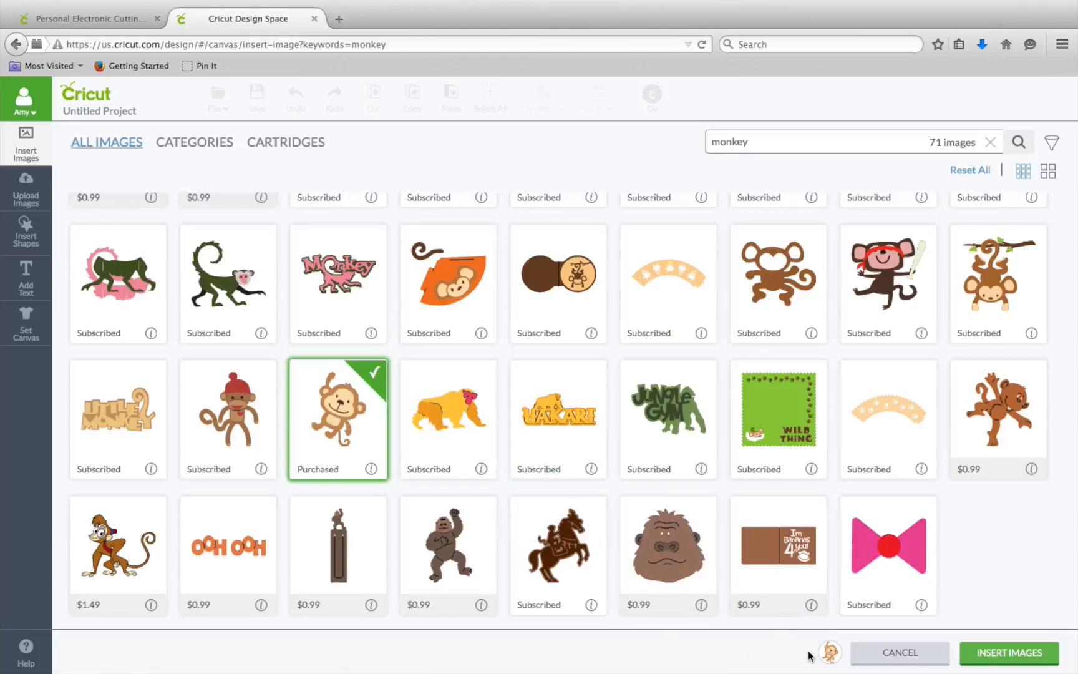
Replace the image library search term with "branch" and run the search
key(BackSpace)
key(BackSpace)
key(BackSpace)
key(BackSpace)
key(BackSpace)
key(BackSpace)
text(branch)
key(Return)
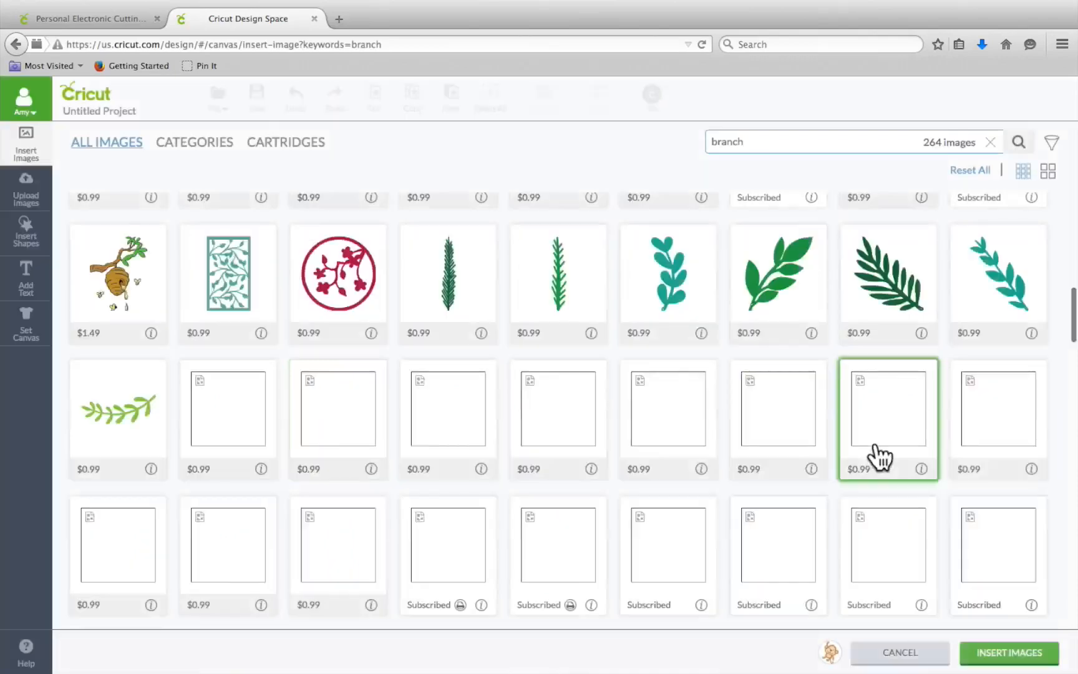
Select the subscribed dark horizontal branch with small green leaves and insert it together with the monkey
scroll(877, 447, down, 4)
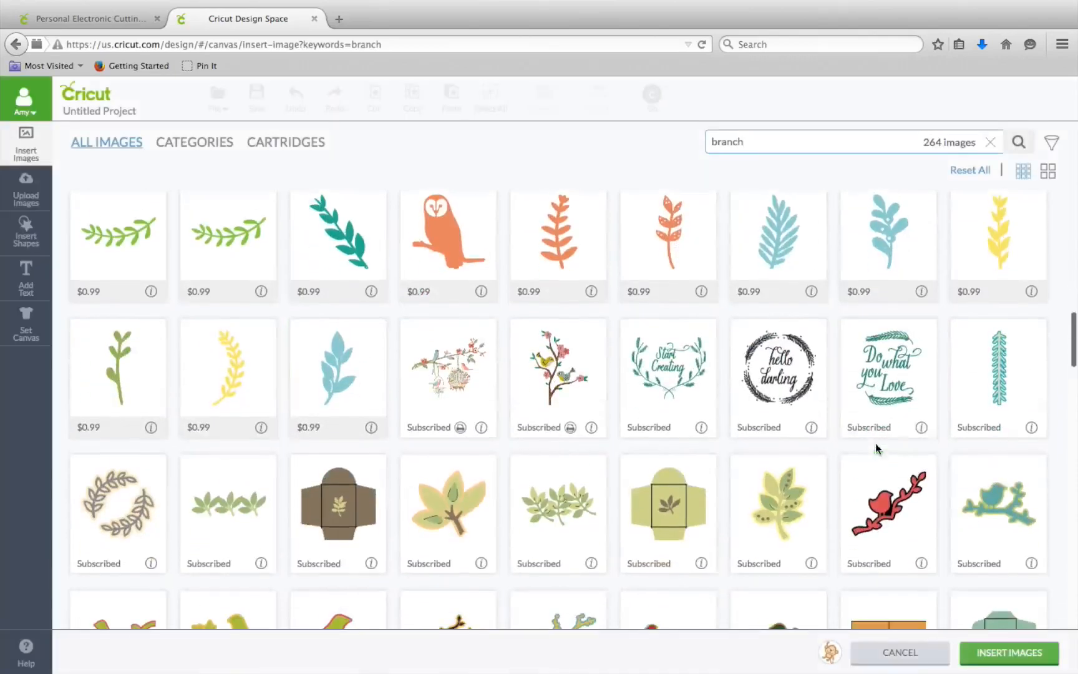
scroll(872, 424, up, 3)
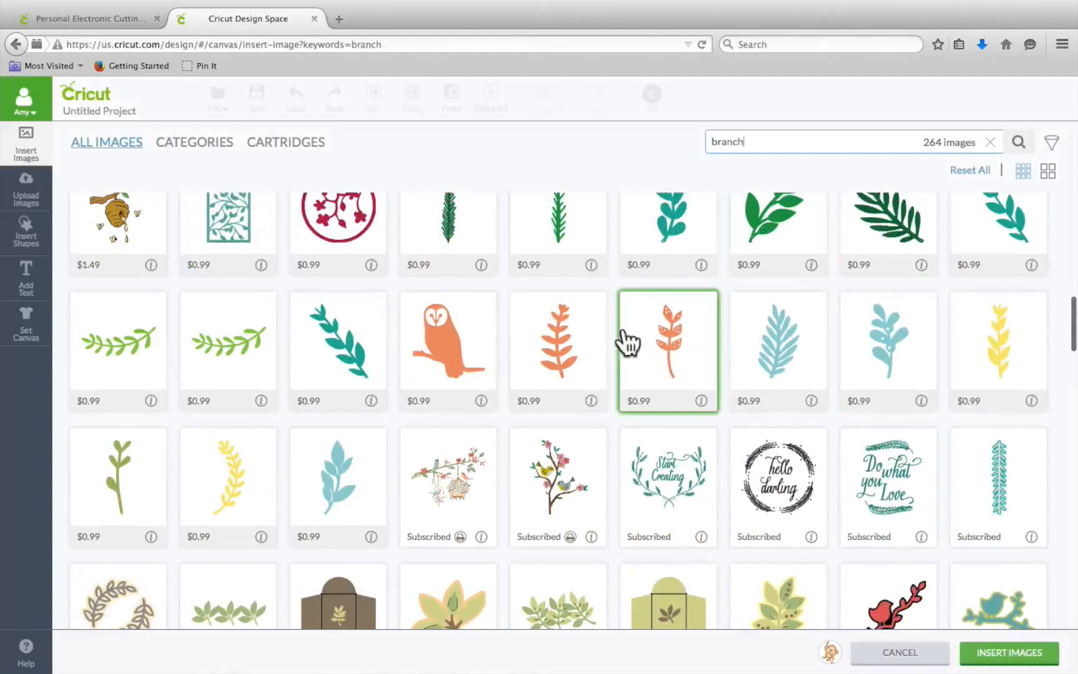
scroll(740, 446, down, 5)
scroll(744, 446, down, 8)
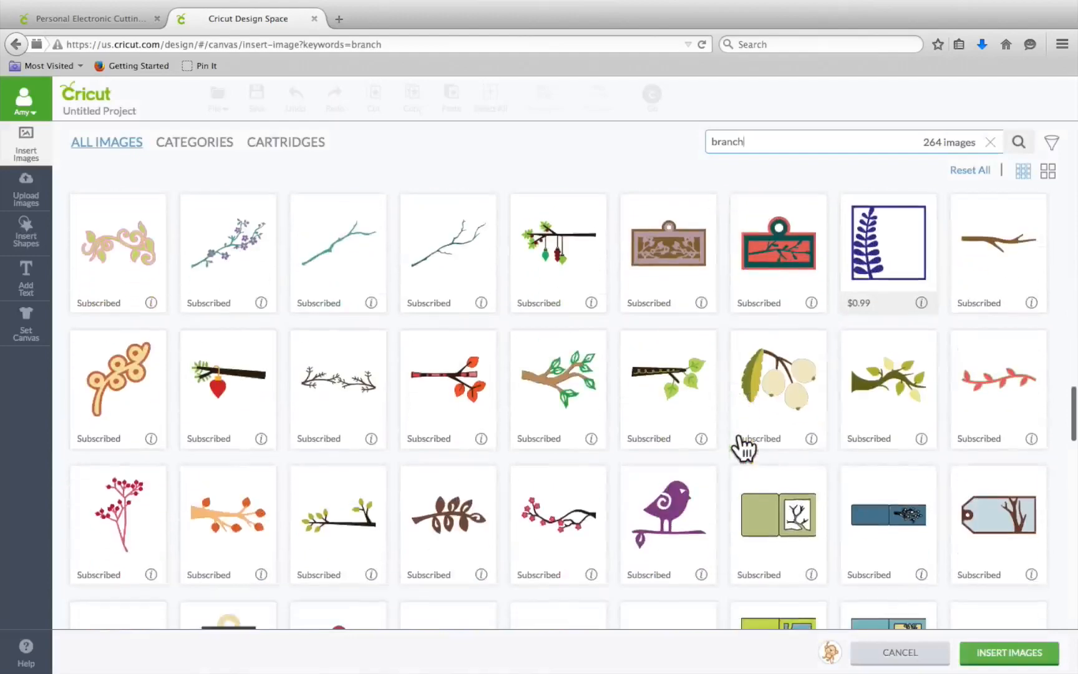
scroll(744, 448, up, 1)
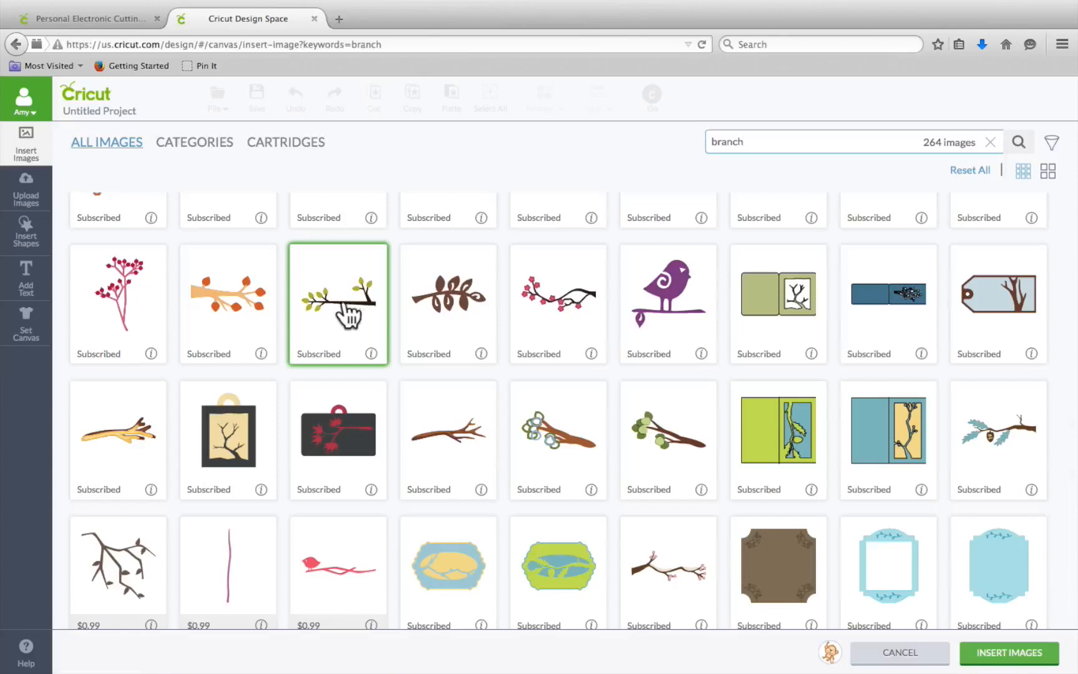
click(353, 331)
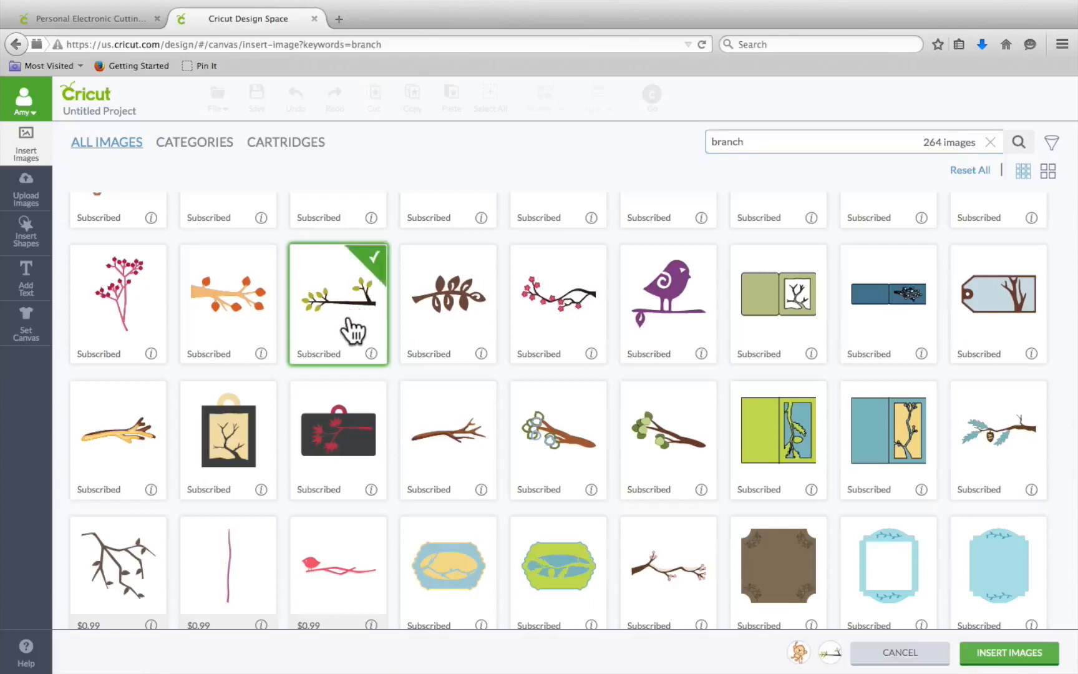
click(992, 655)
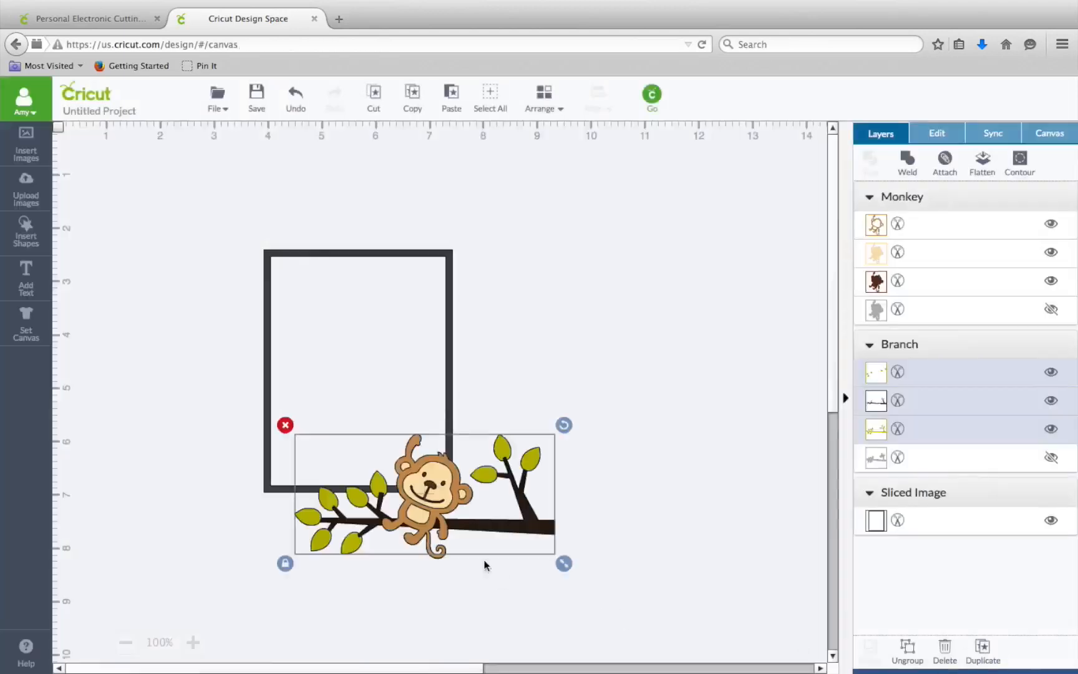
Move the monkey and the branch clear of the frame, and mirror the branch horizontally
drag(451, 510, 567, 185)
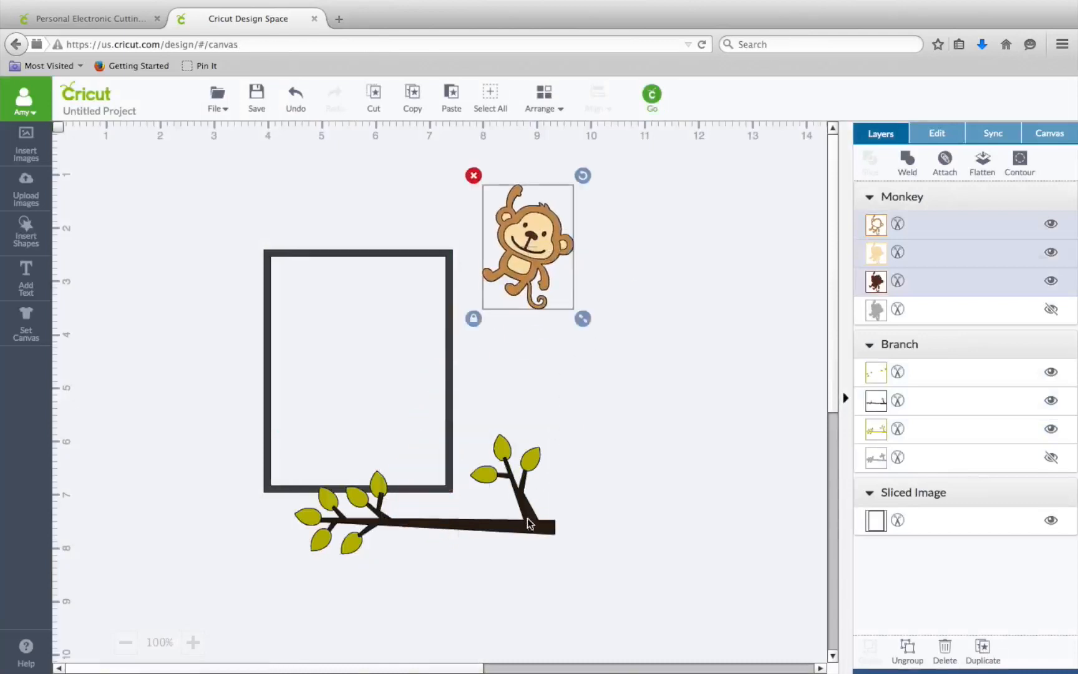
drag(534, 525, 724, 422)
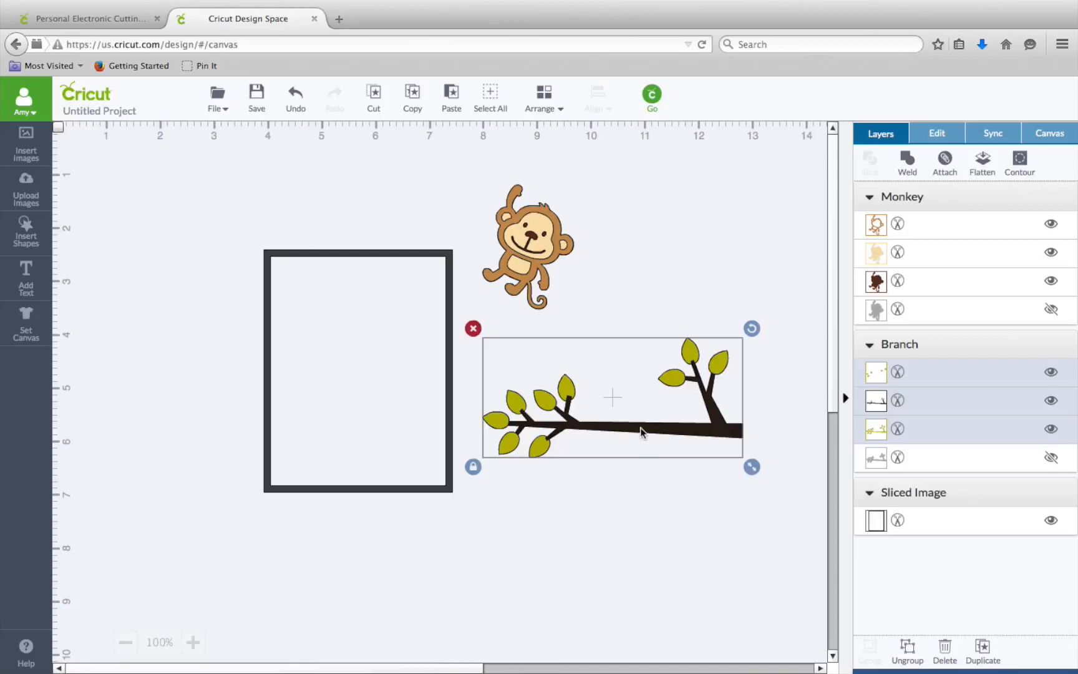
click(940, 138)
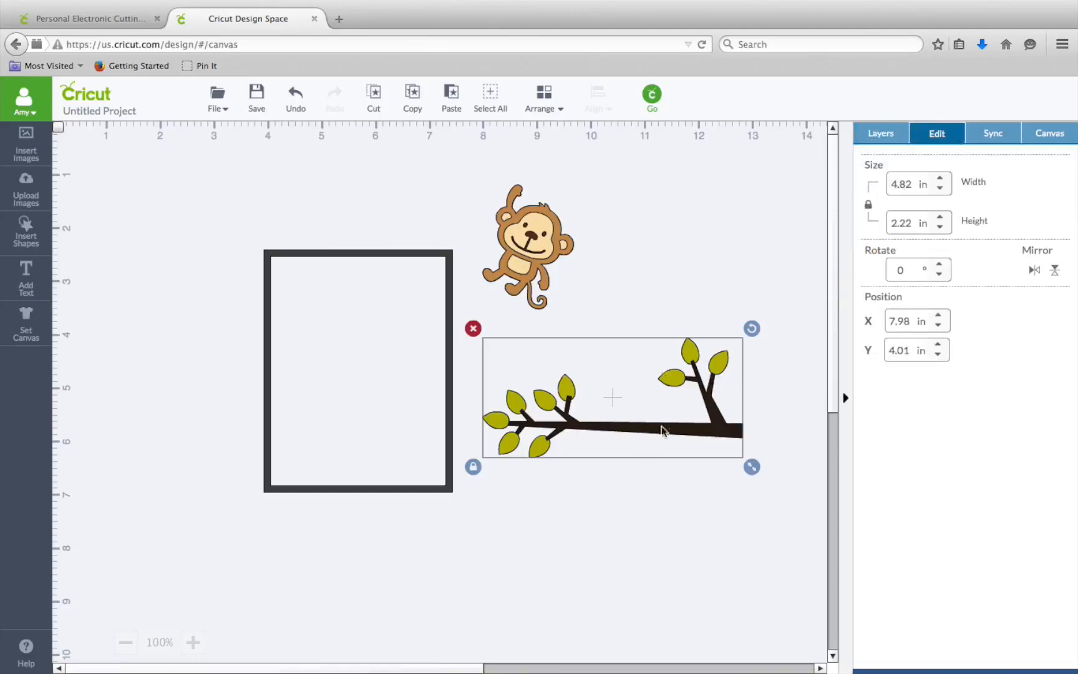
click(1034, 270)
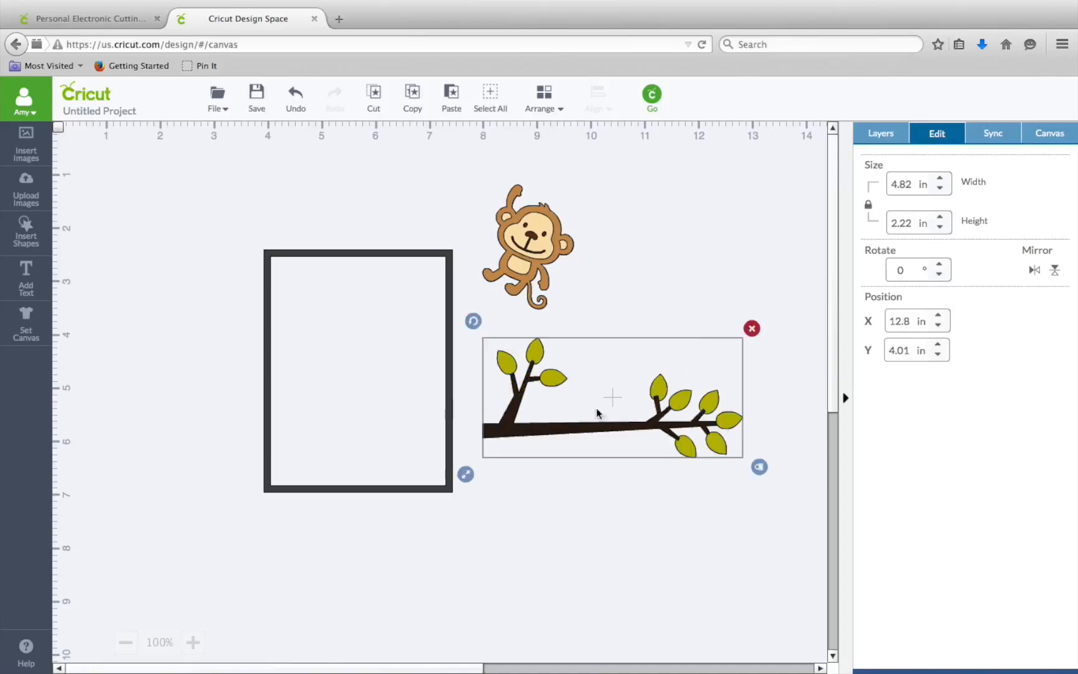
Place the branch across the frame's upper part and, with proportions unlocked, resize it to about 3.4 by 1.68 in so it spans the frame
drag(616, 427, 398, 351)
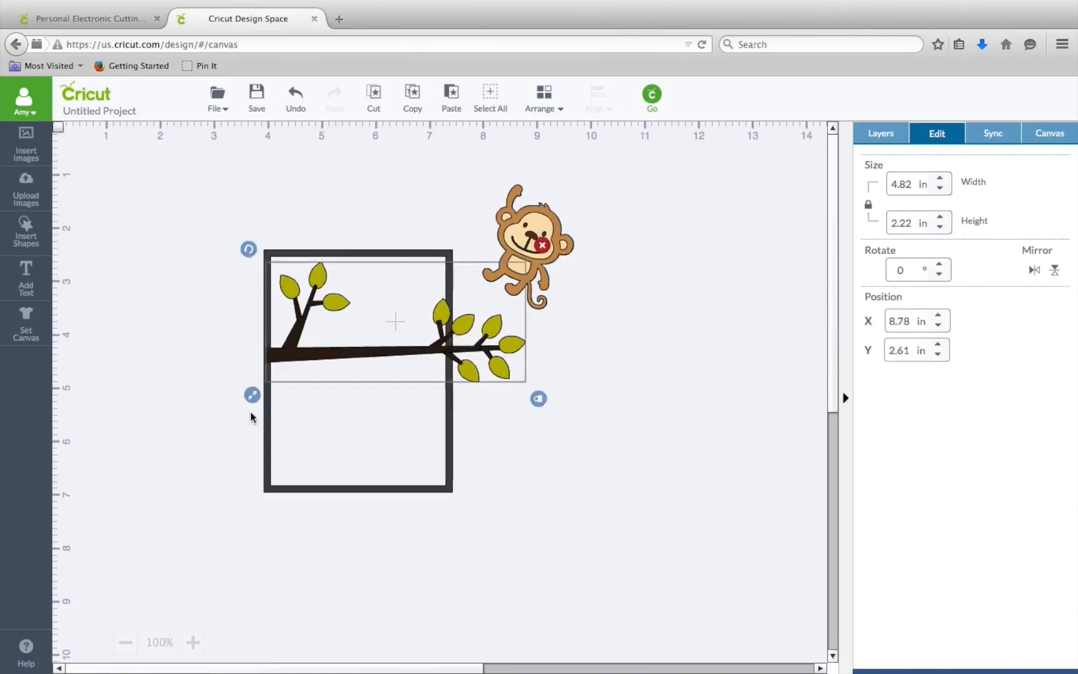
click(540, 401)
drag(256, 399, 342, 367)
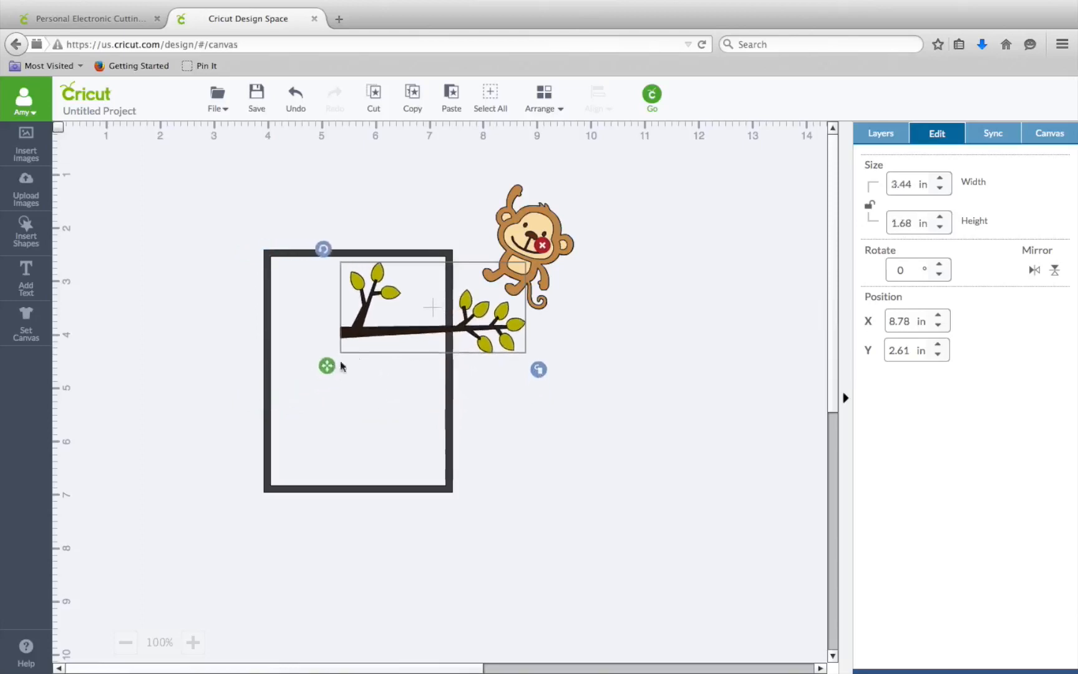
drag(446, 330, 374, 330)
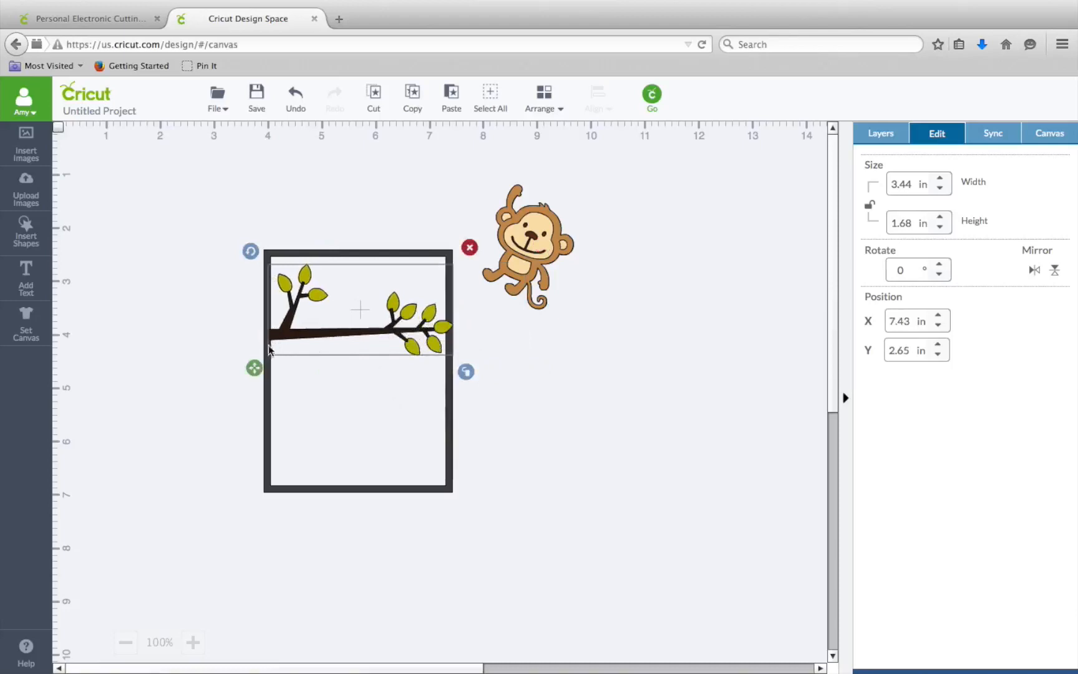
drag(259, 372, 258, 371)
drag(349, 337, 347, 332)
click(190, 426)
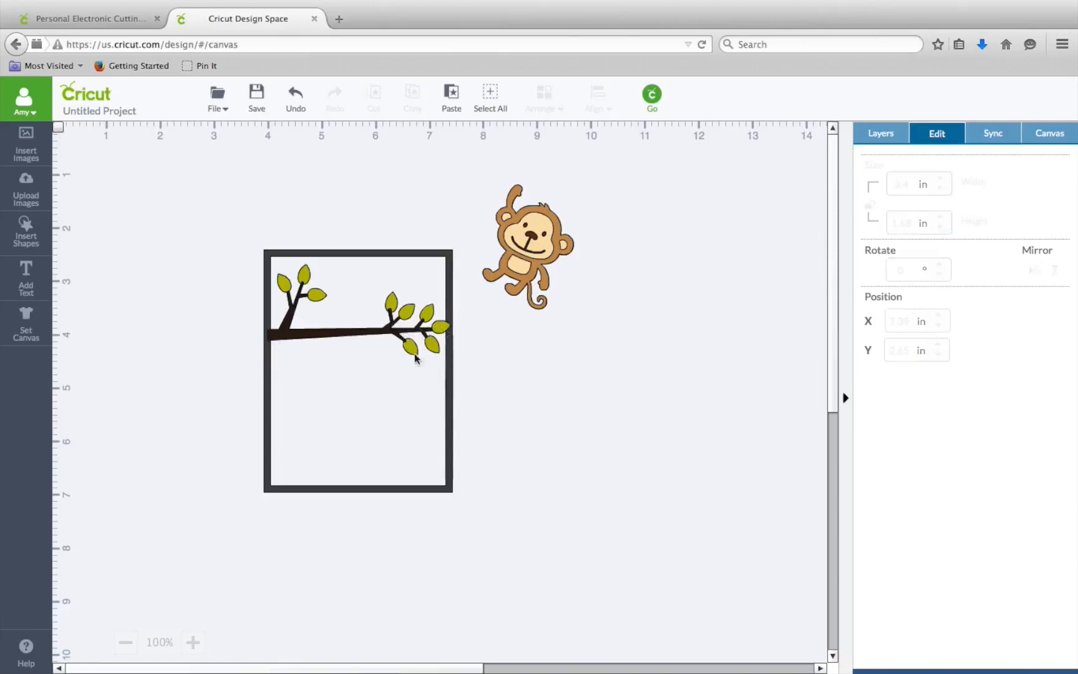
Ungroup the branch and move its loose-leaf layer and dark stem layer out of the frame, leaving the green base layer
click(362, 337)
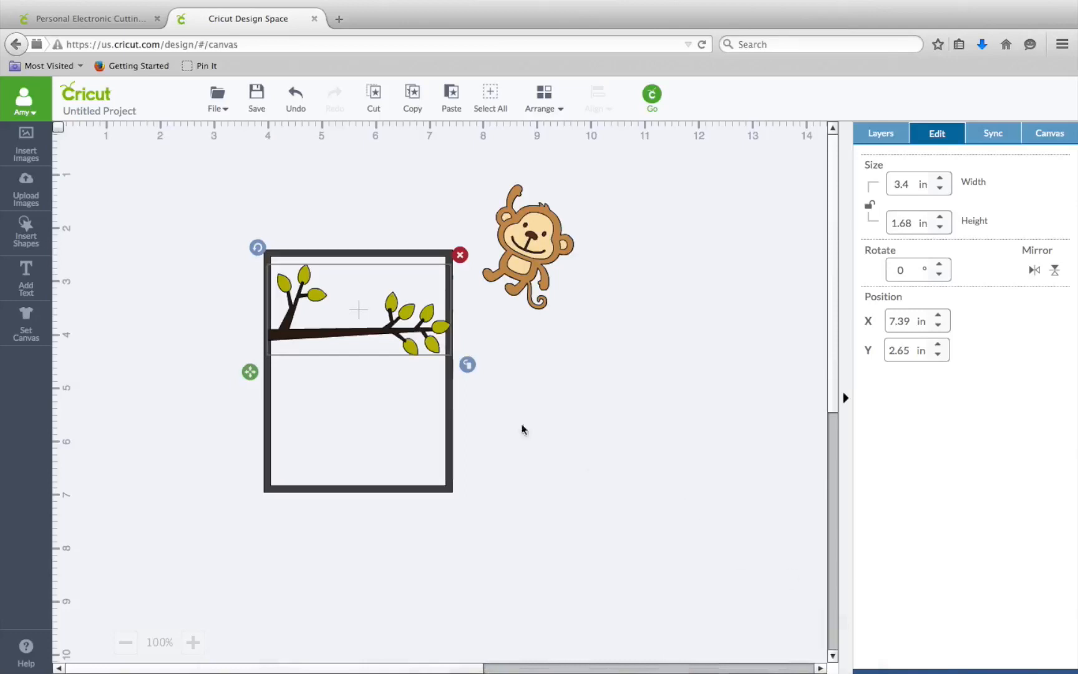
right_click(402, 325)
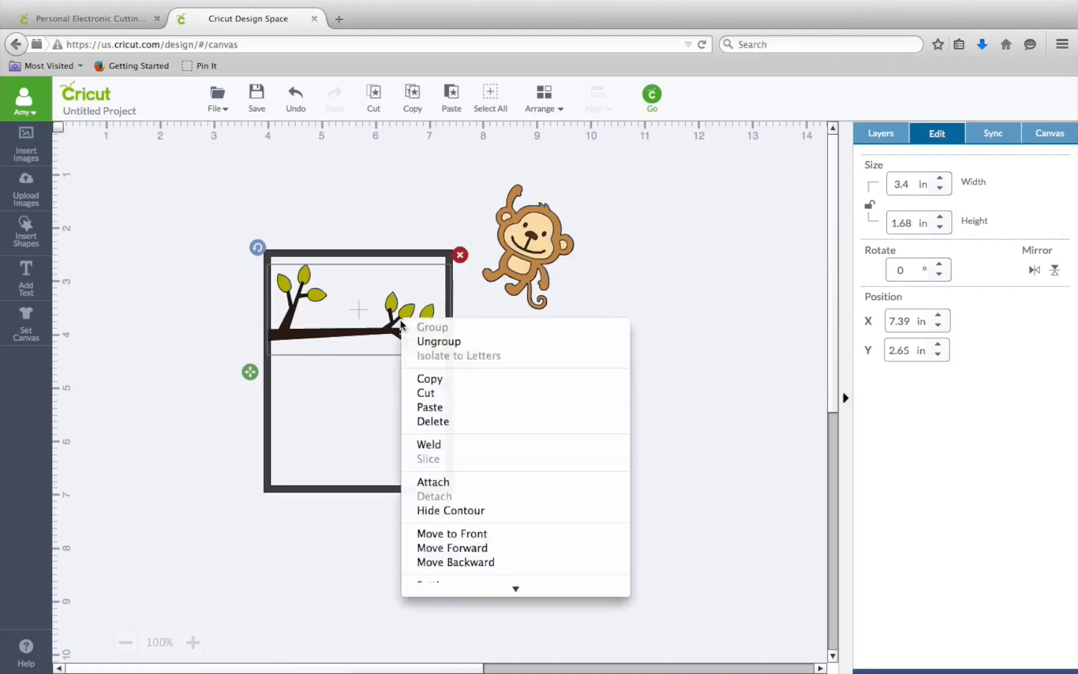
click(437, 342)
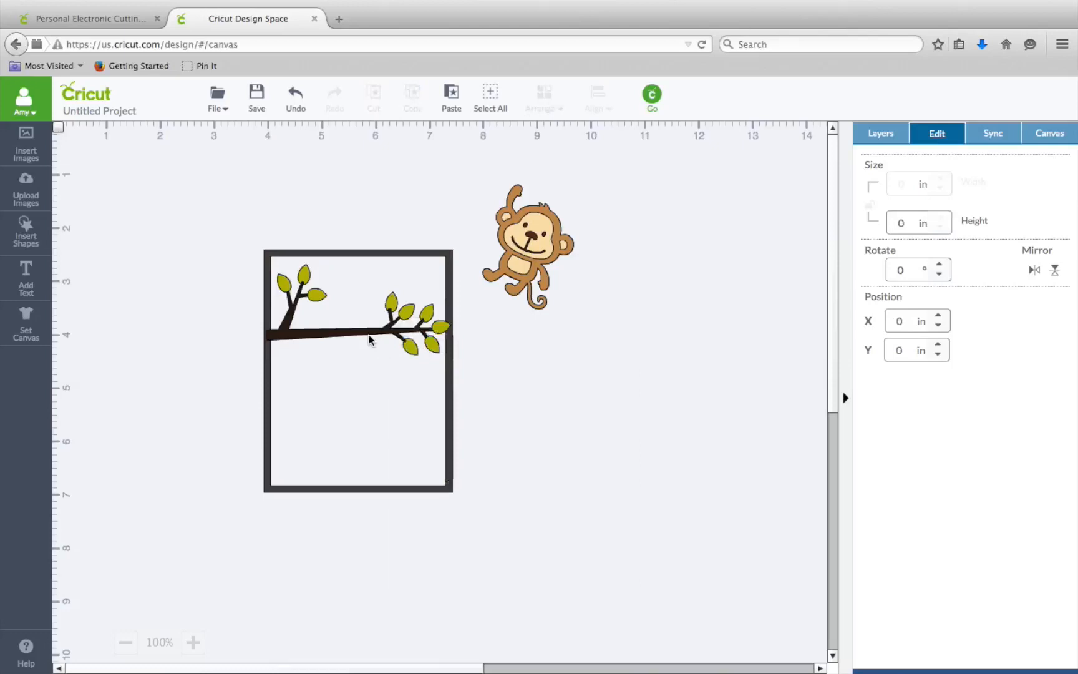
drag(368, 339, 707, 266)
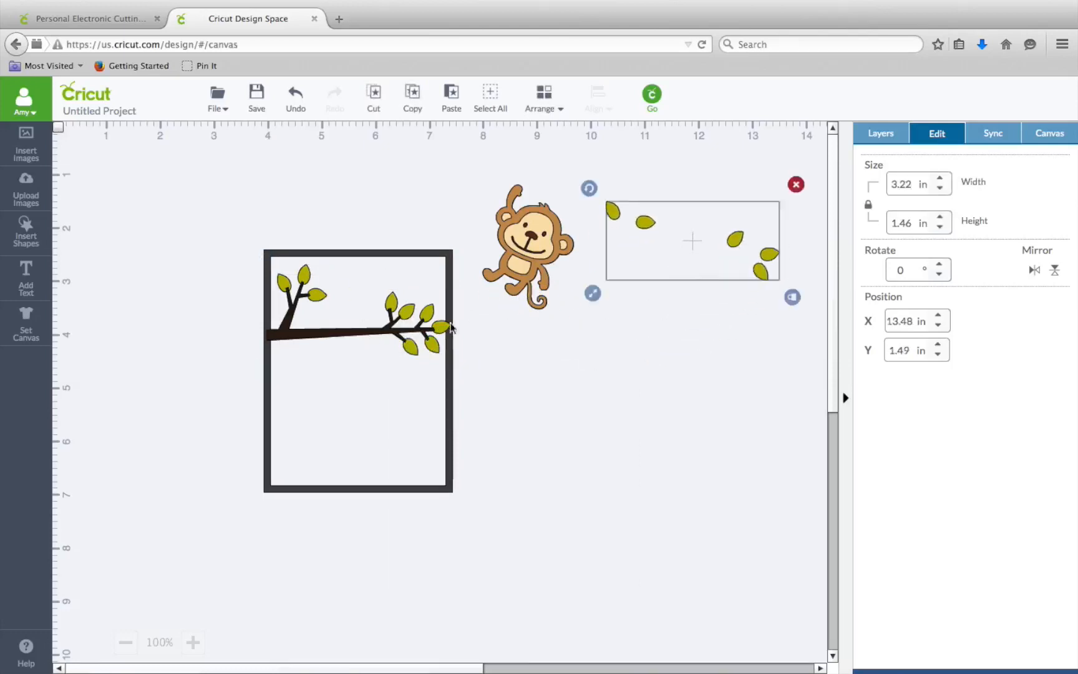
drag(353, 335, 694, 320)
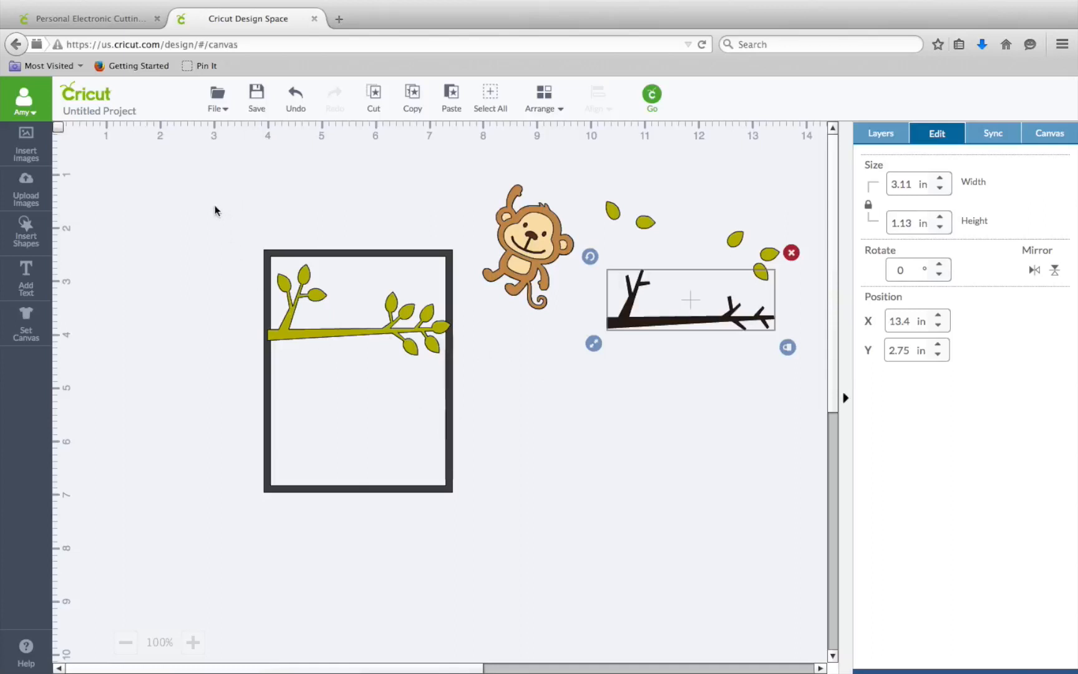
Weld the green base branch to the rectangular frame
drag(215, 210, 471, 528)
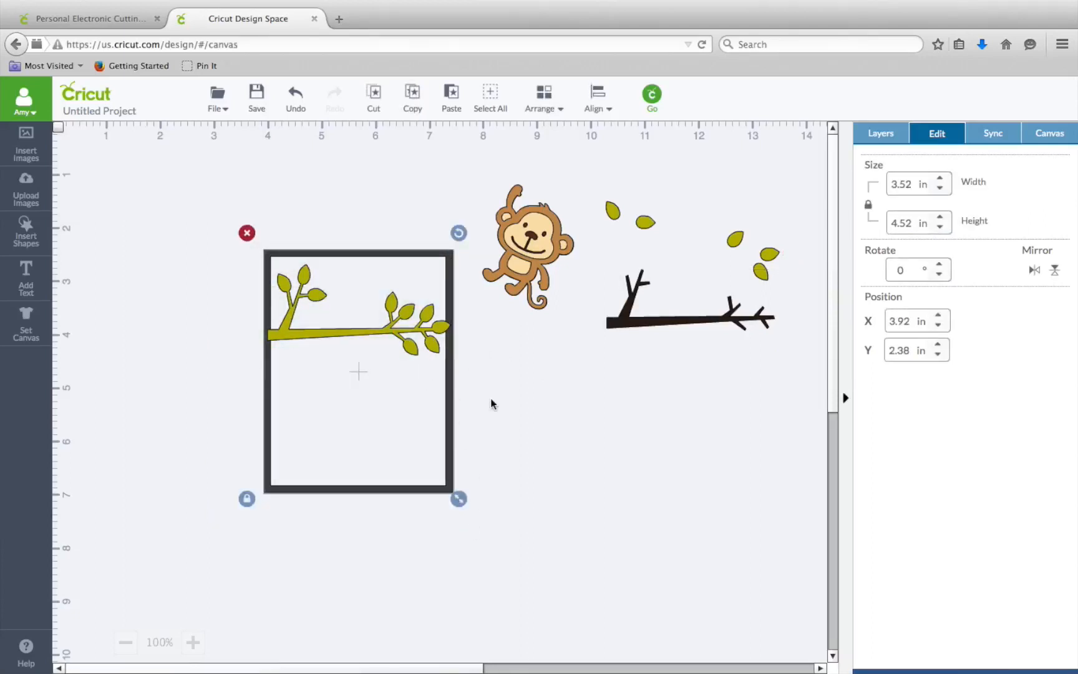
click(880, 134)
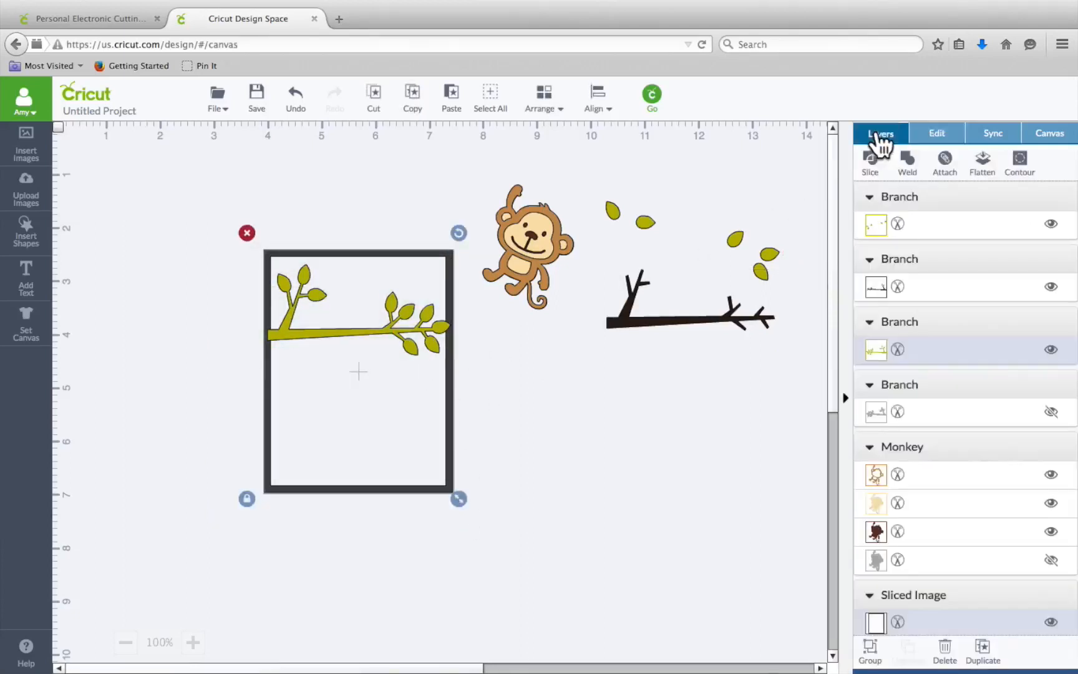
click(911, 166)
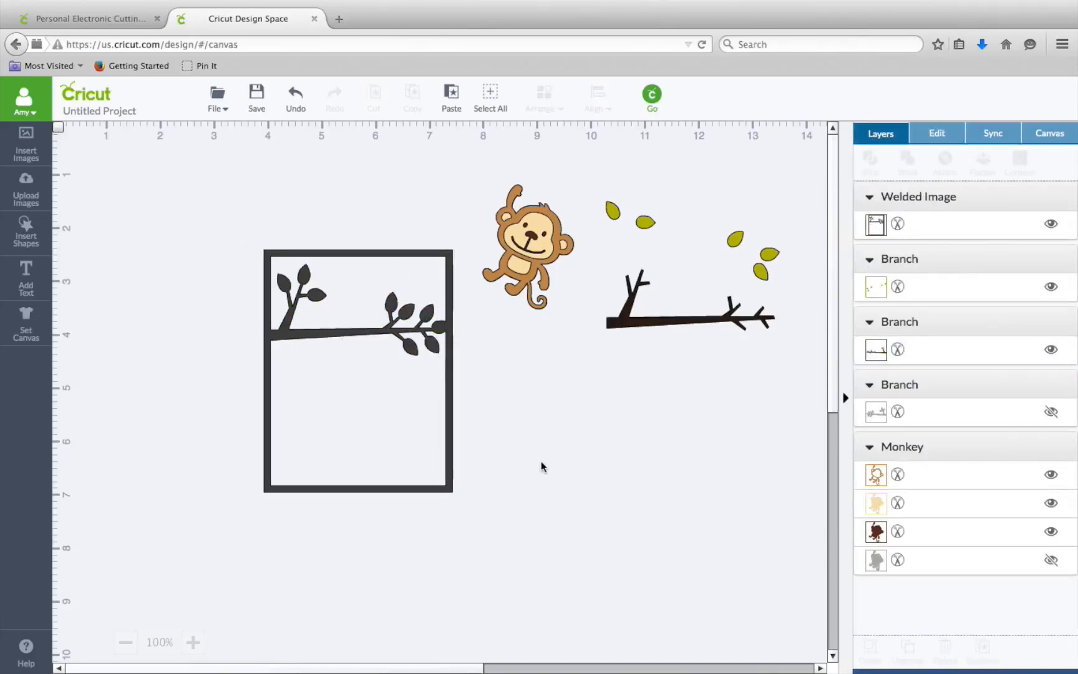
Position the monkey inside the frame so that it hangs from the branch by its raised arm
click(541, 253)
drag(542, 253, 369, 401)
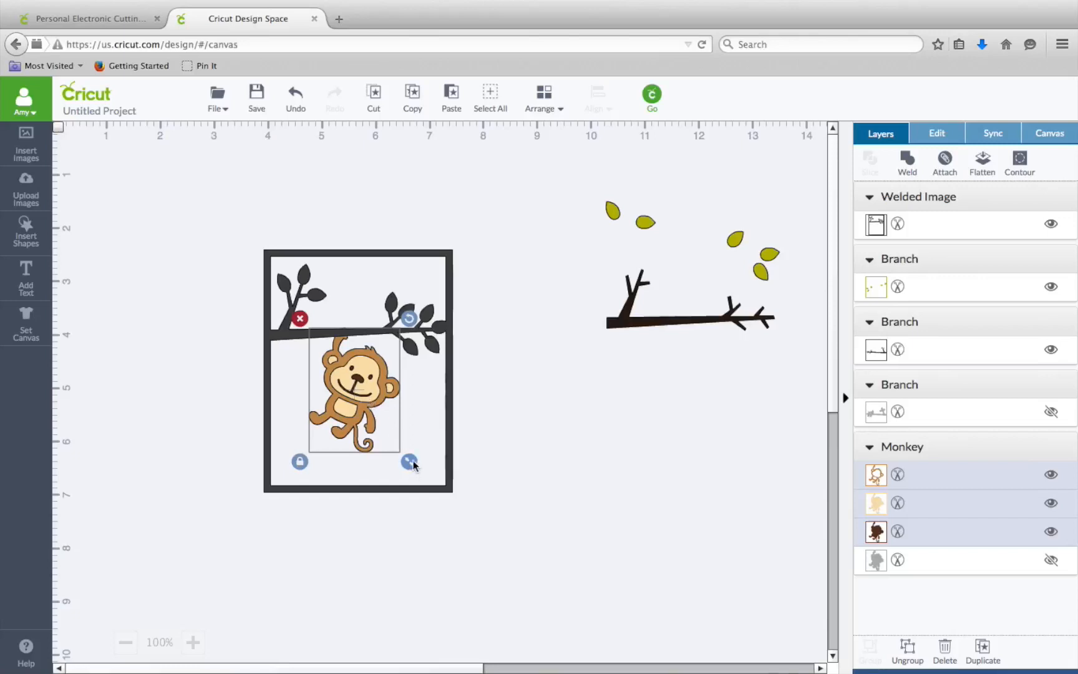
click(362, 424)
drag(362, 421, 362, 423)
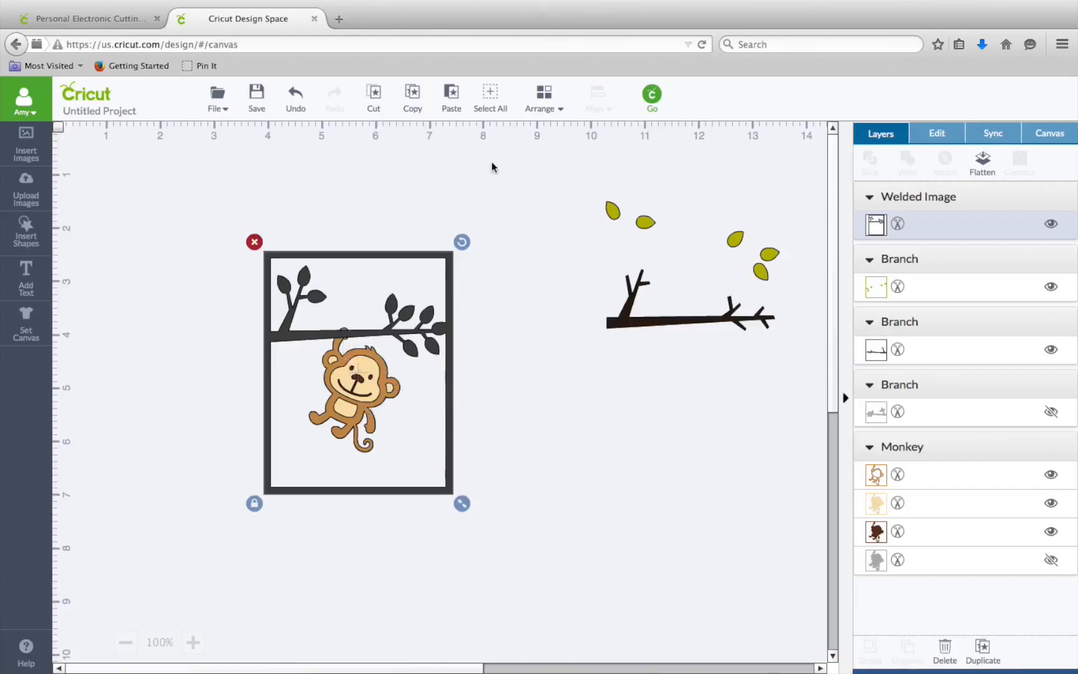
Send the welded frame and branch to the back, behind the monkey
click(547, 110)
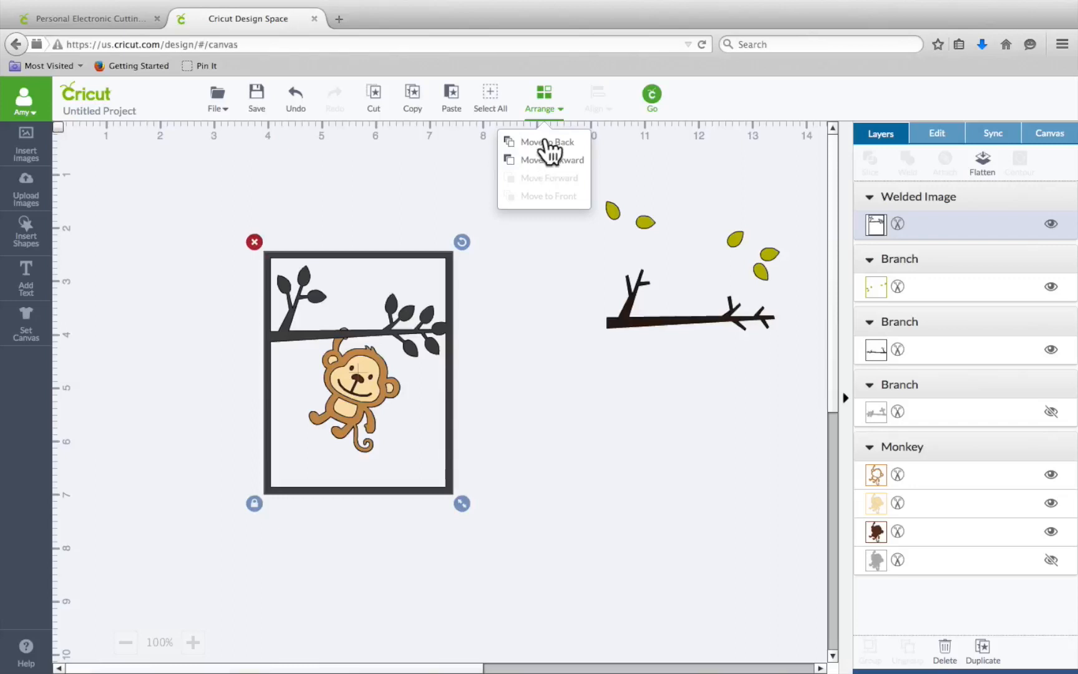
click(548, 142)
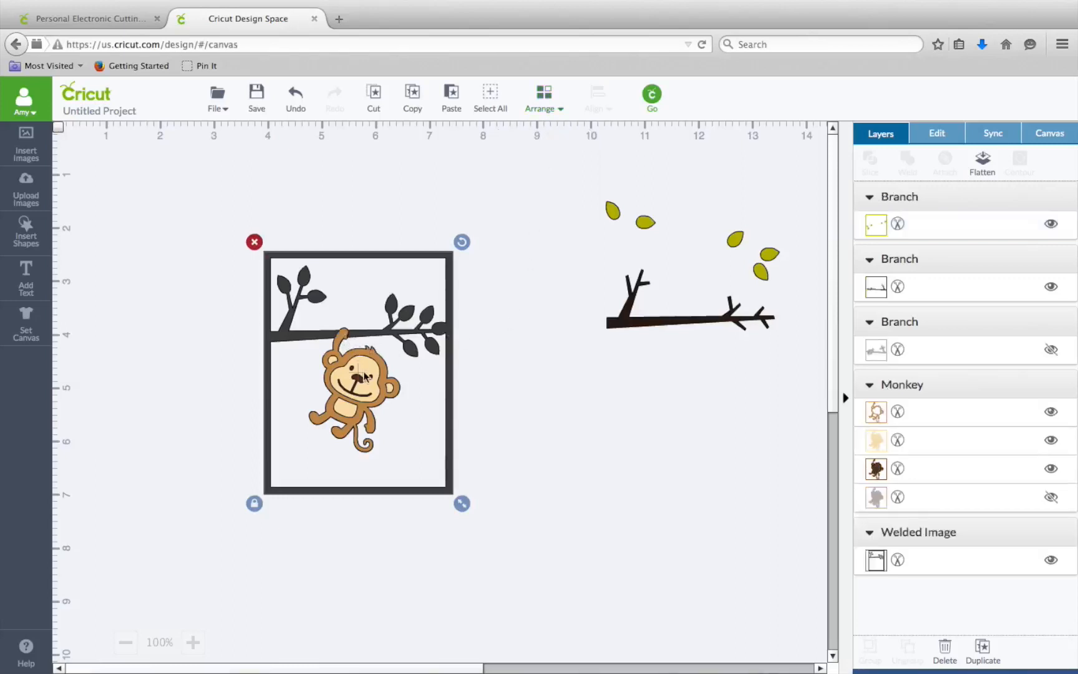
click(611, 439)
Ungroup the monkey and move its light-brown and tan layers out of the frame, leaving the dark brown silhouette in place
click(336, 392)
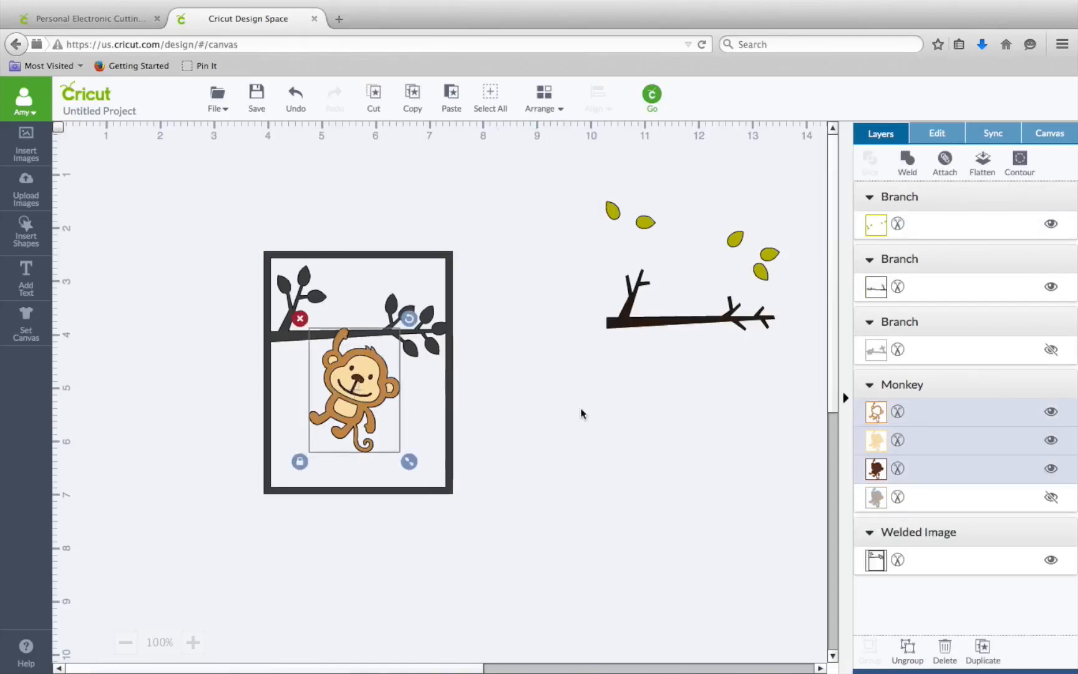
click(911, 653)
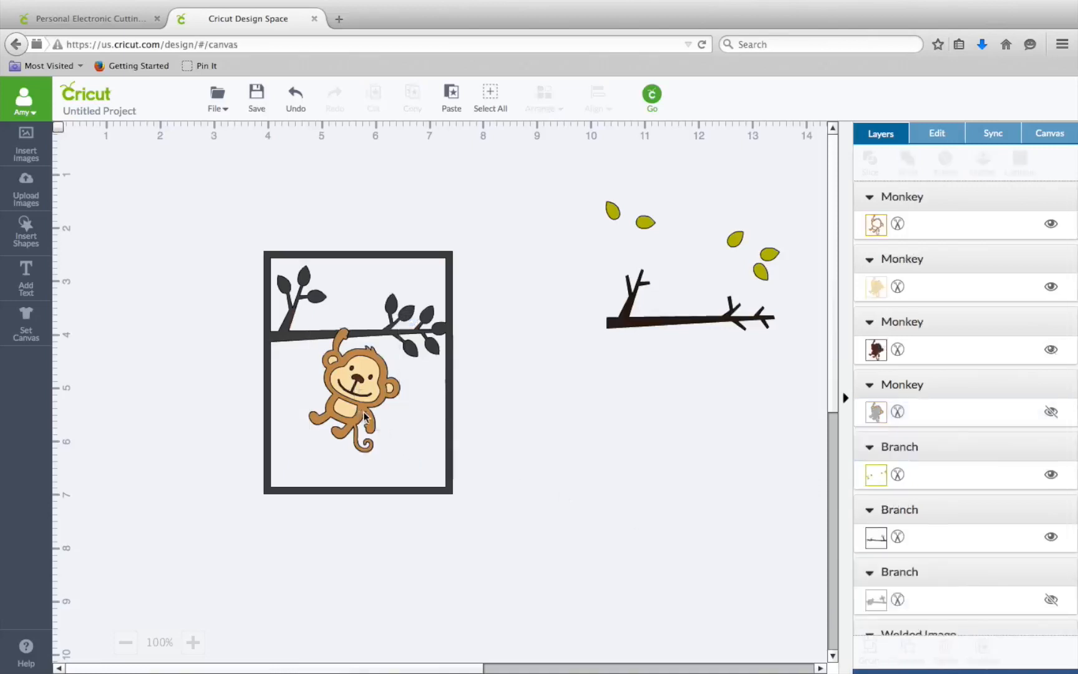
drag(366, 417, 738, 427)
drag(348, 415, 609, 425)
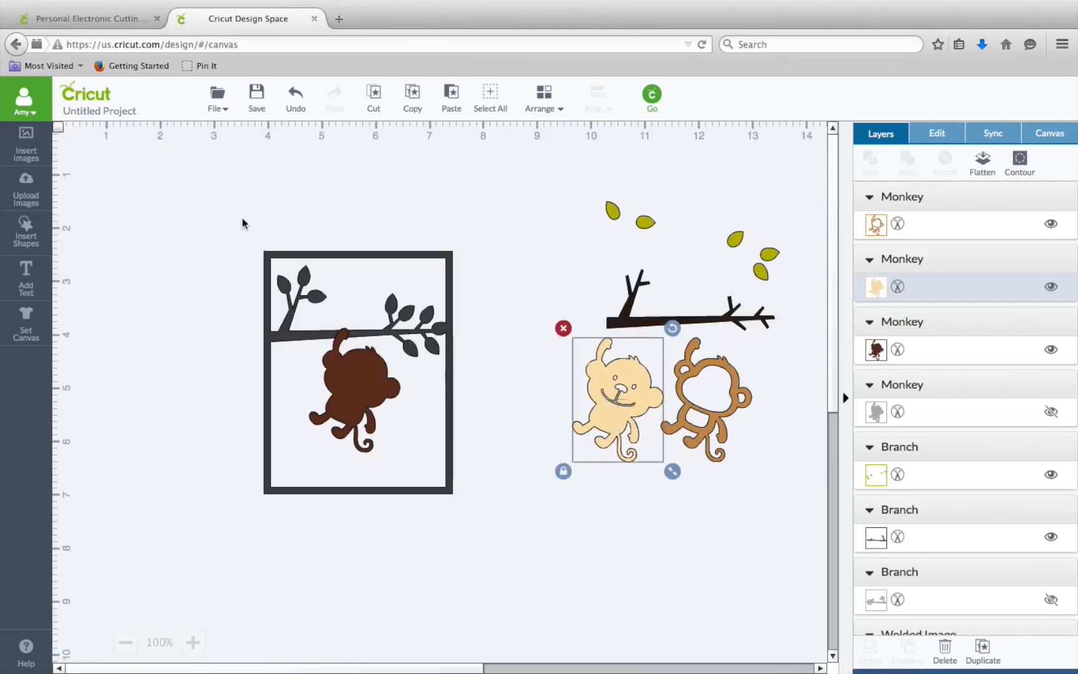
Weld the dark brown monkey silhouette to the frame and branch
drag(235, 208, 487, 543)
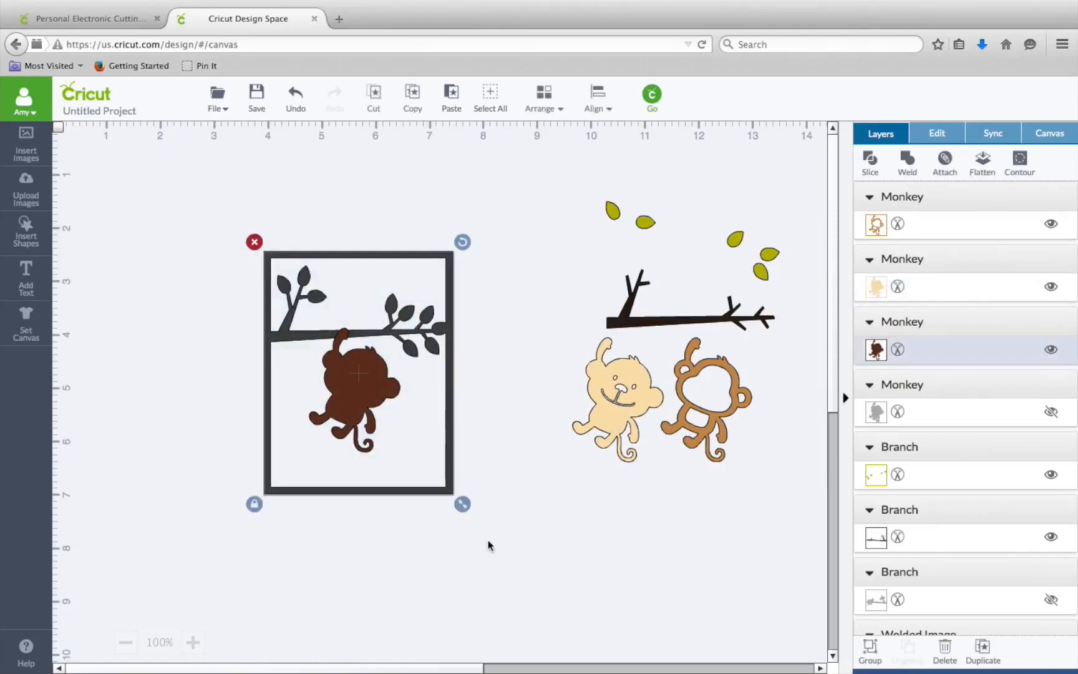
click(910, 163)
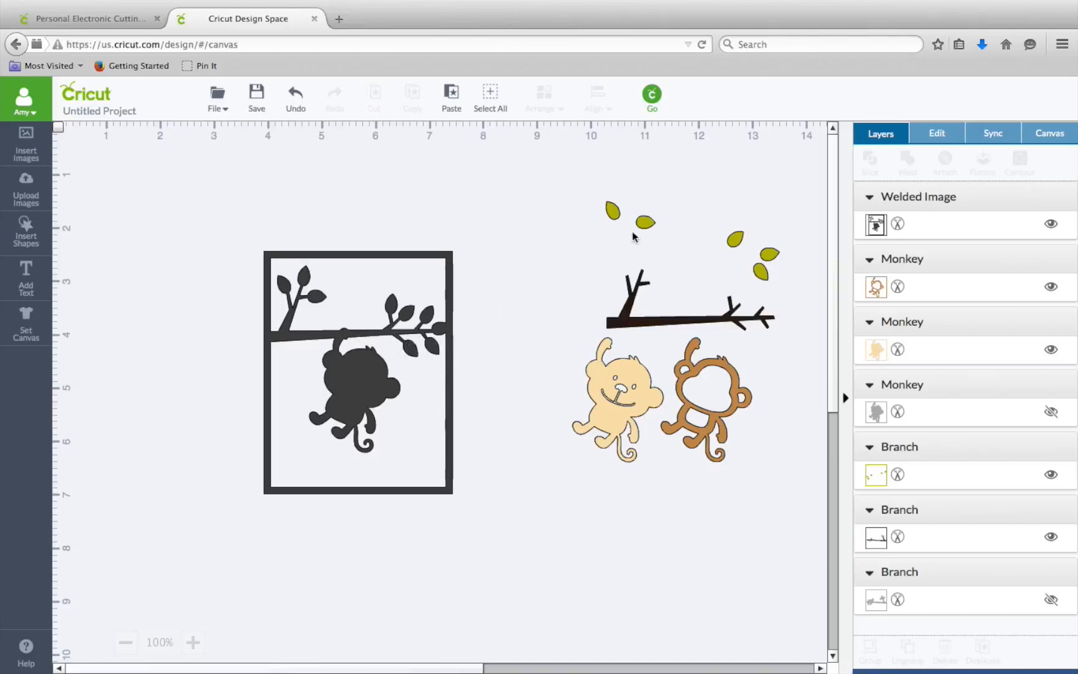
Move the green leaf layer onto the welded frame and send the frame to the back
drag(646, 229, 450, 289)
click(390, 292)
click(546, 97)
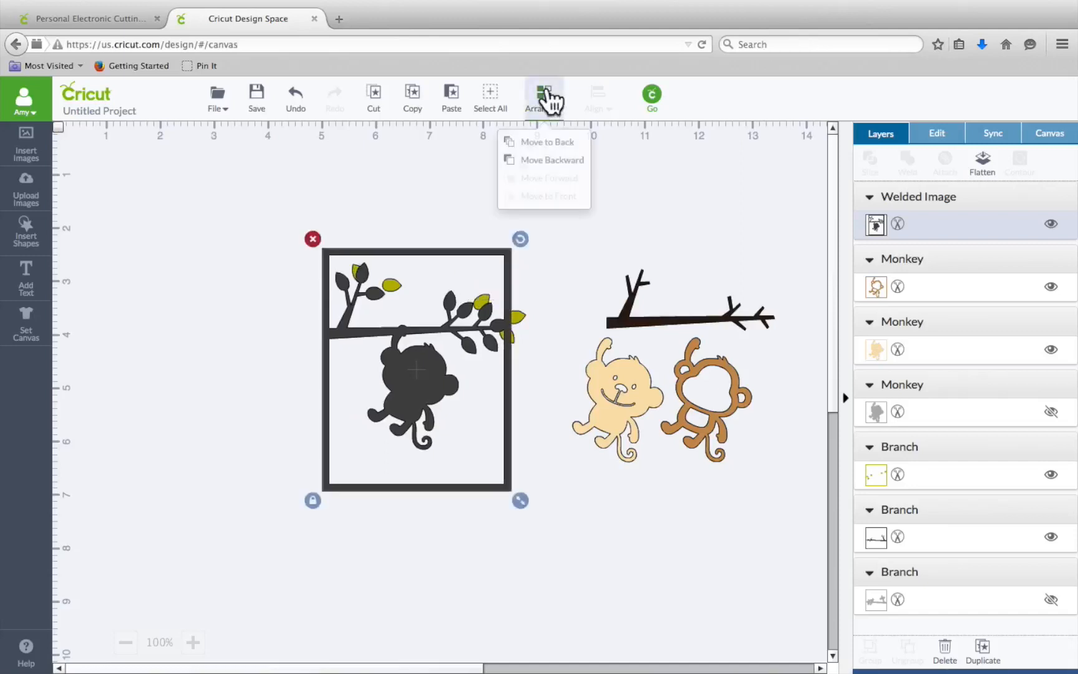
click(551, 142)
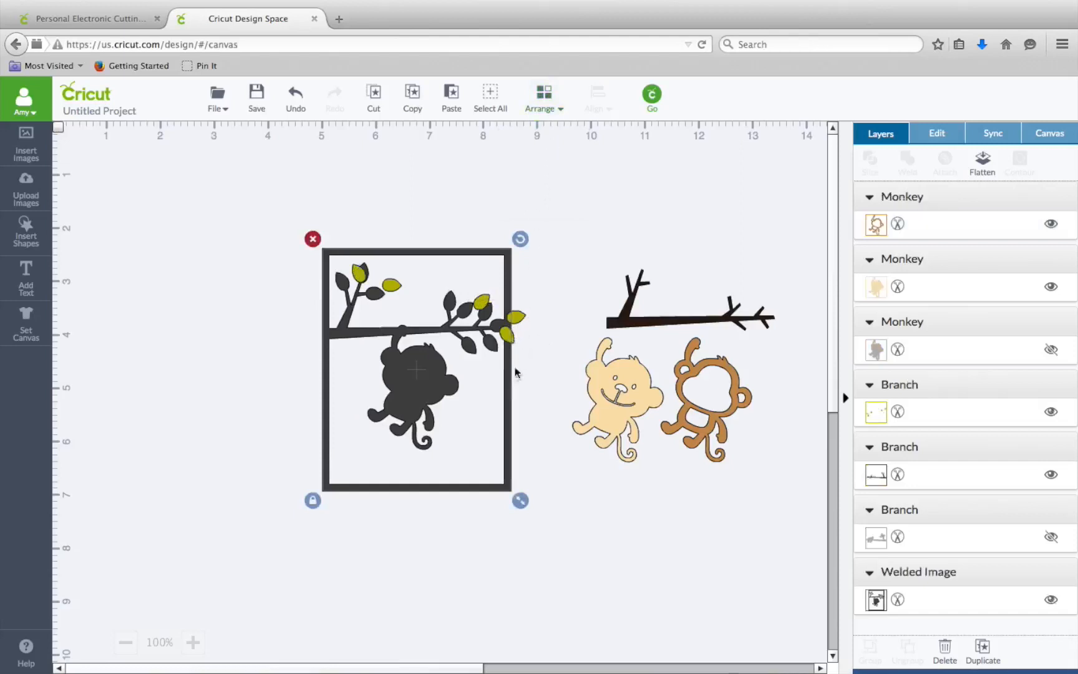
Line up the green leaf layer with the matching leaves on the frame's branch
click(551, 335)
click(511, 337)
drag(510, 338, 493, 348)
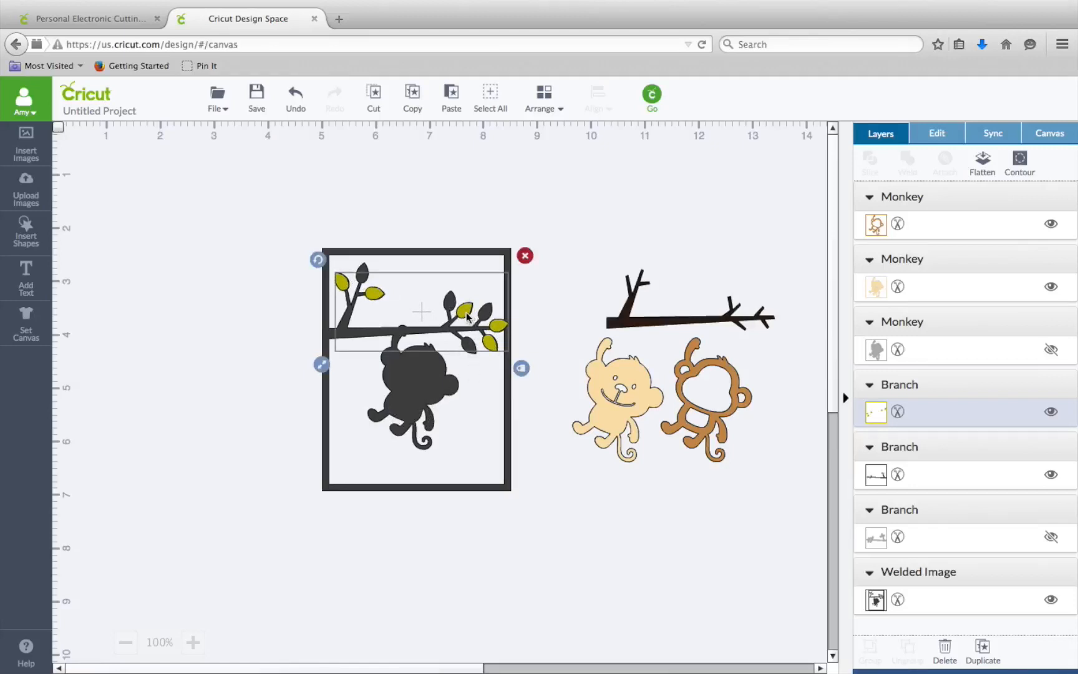
Move the green leaf layer out of the frame above the loose branch, and insert the subscribed yellow banana image found by searching for "banana"
drag(467, 317, 734, 254)
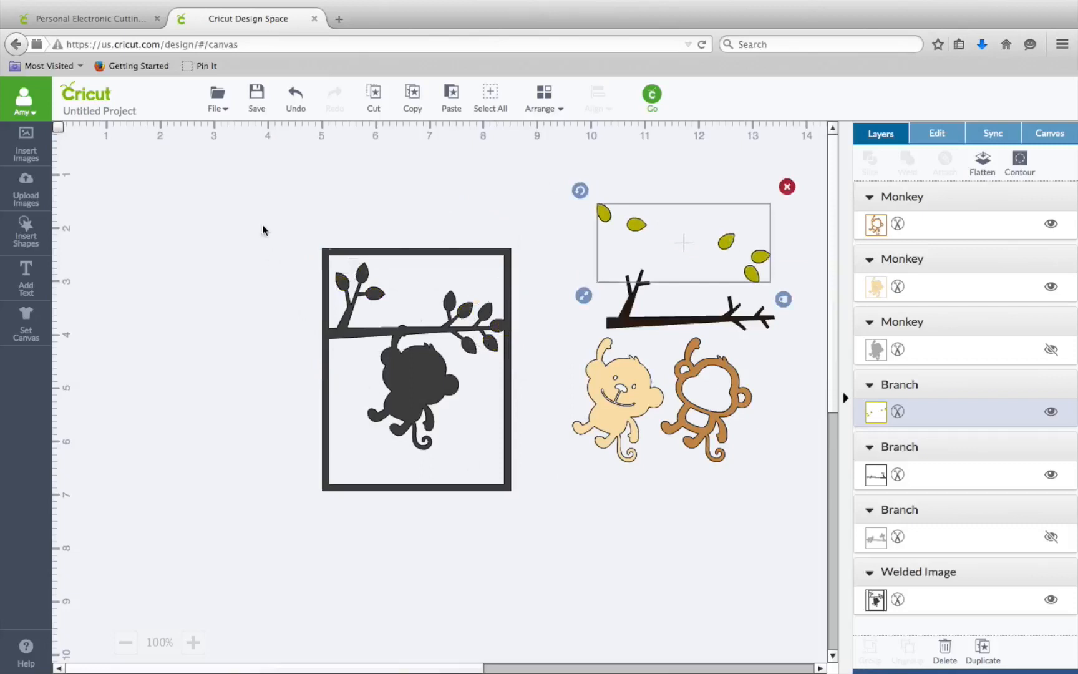
click(28, 150)
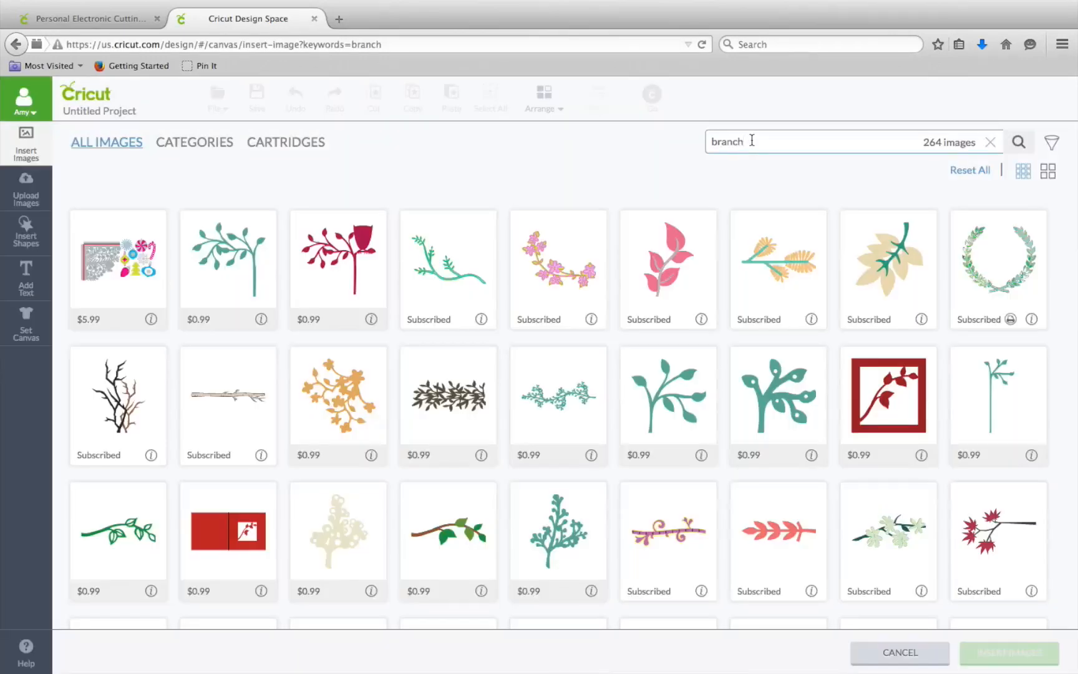
key(BackSpace)
key(BackSpace)
key(BackSpace)
key(Return)
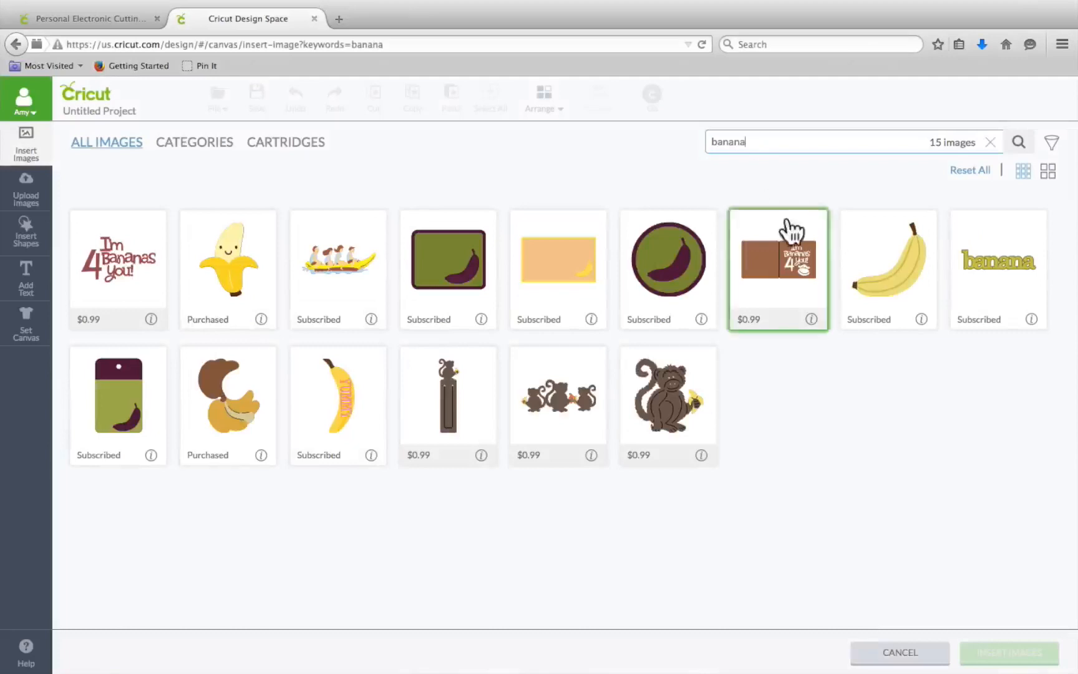
click(905, 288)
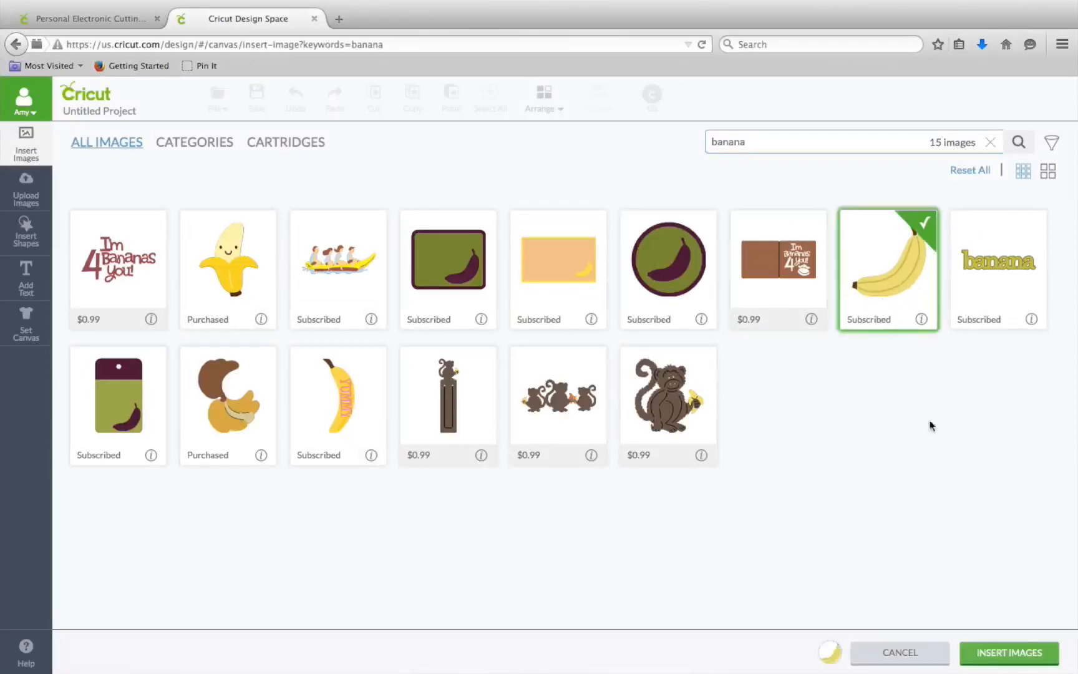
click(999, 656)
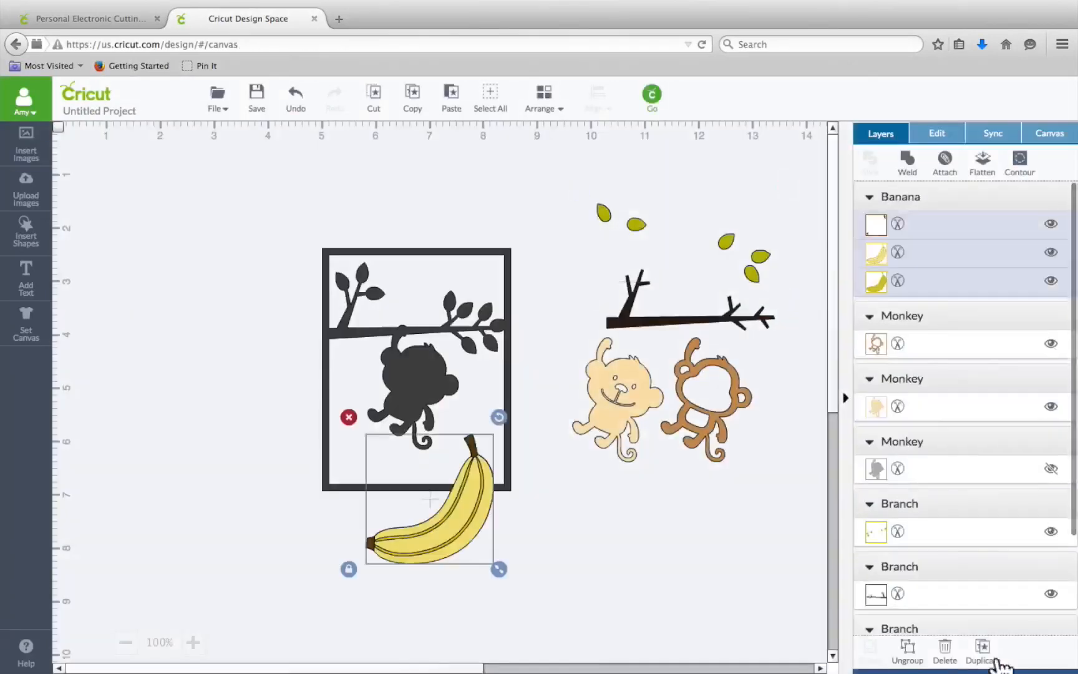
Move the banana out of the frame, ungroup it, and delete its brown tip and light-yellow layers, keeping only the solid base shape
drag(460, 545, 215, 320)
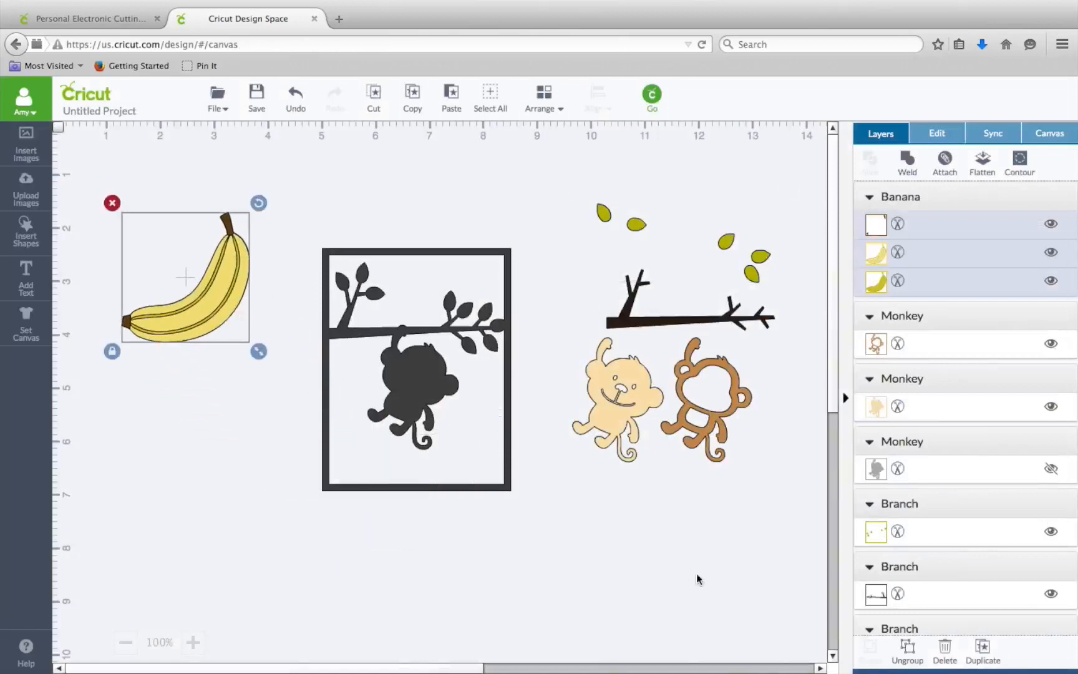
click(910, 649)
click(368, 499)
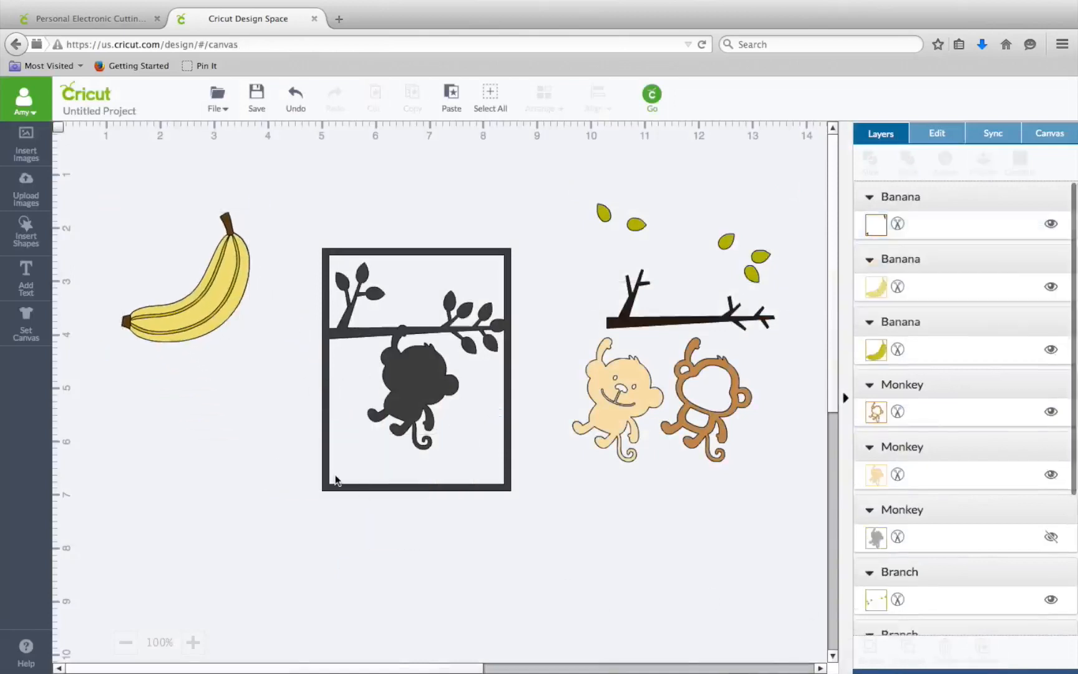
drag(215, 320, 250, 496)
key(Delete)
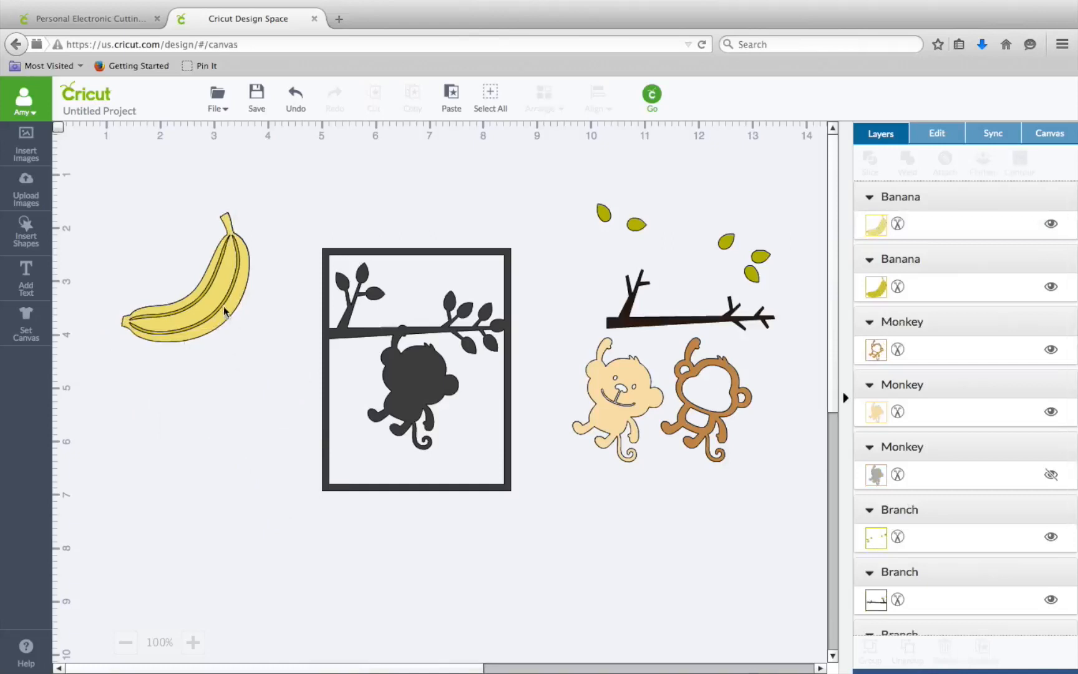
drag(222, 304, 229, 486)
key(Delete)
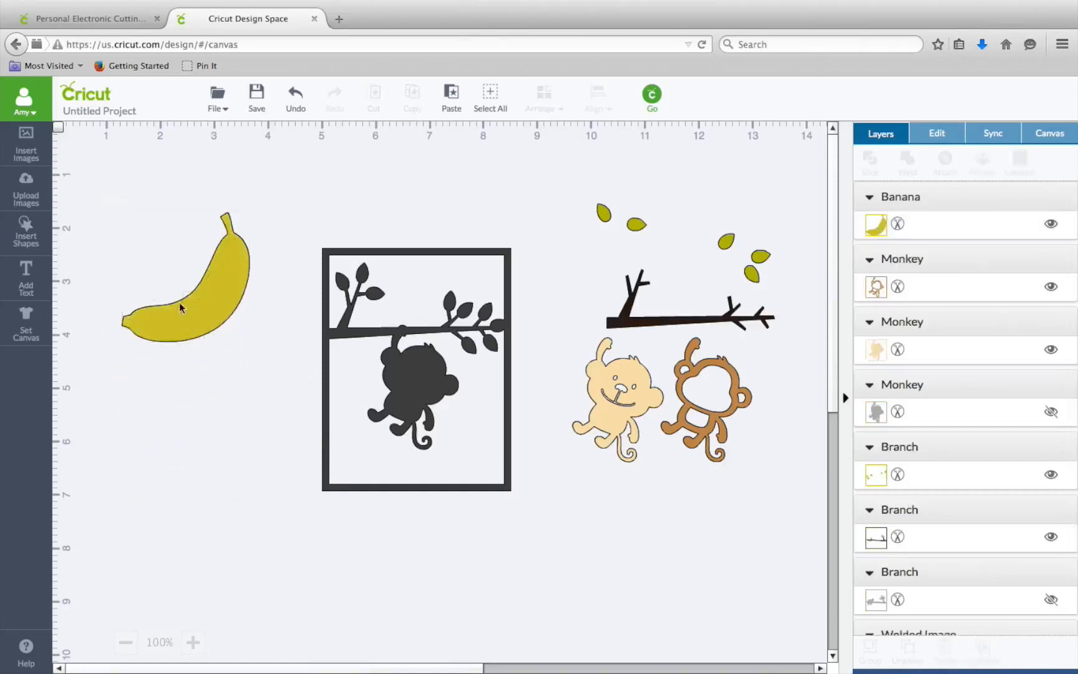
Shrink the solid banana to about 0.75 in wide, place it above the frame, and paste seven copies of it
click(230, 301)
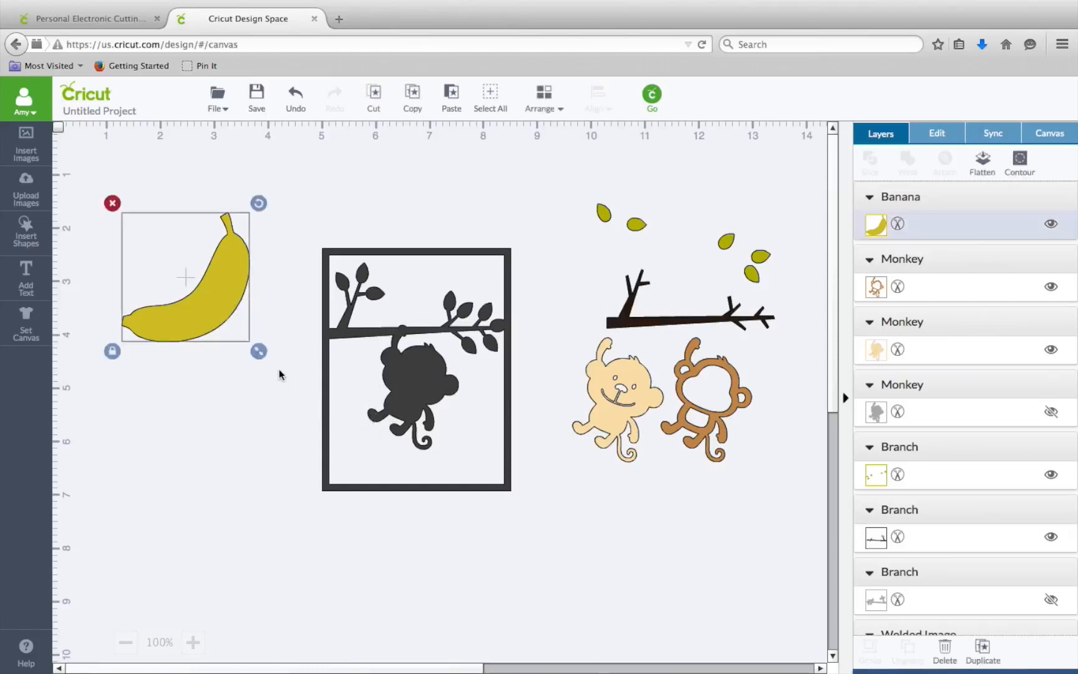
drag(261, 355, 243, 192)
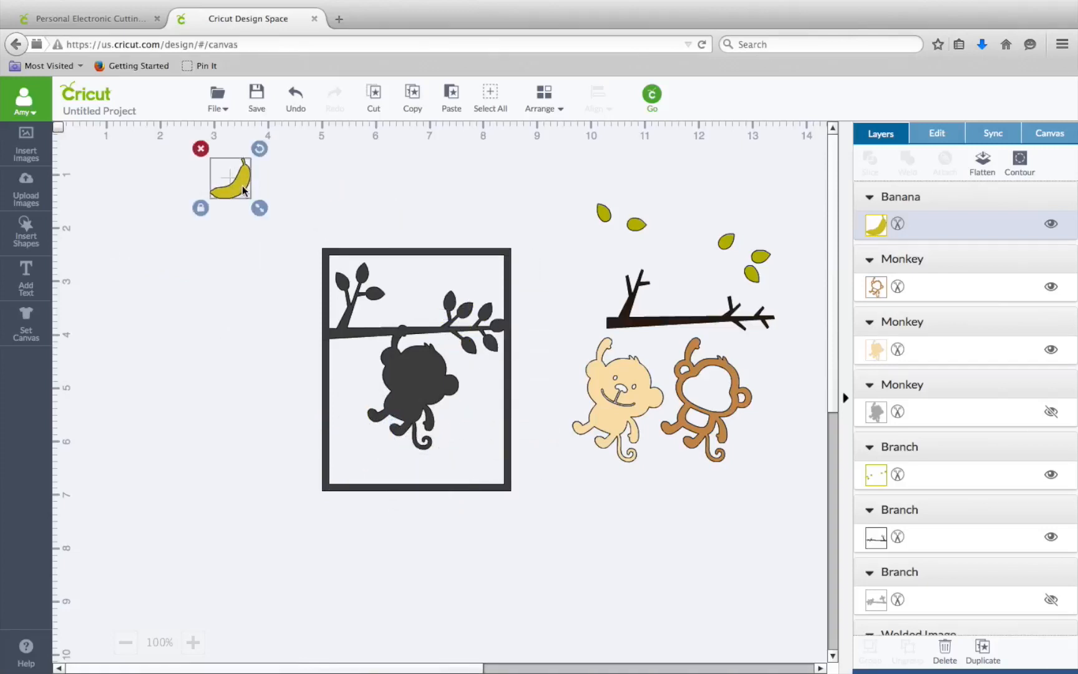
click(412, 100)
click(458, 98)
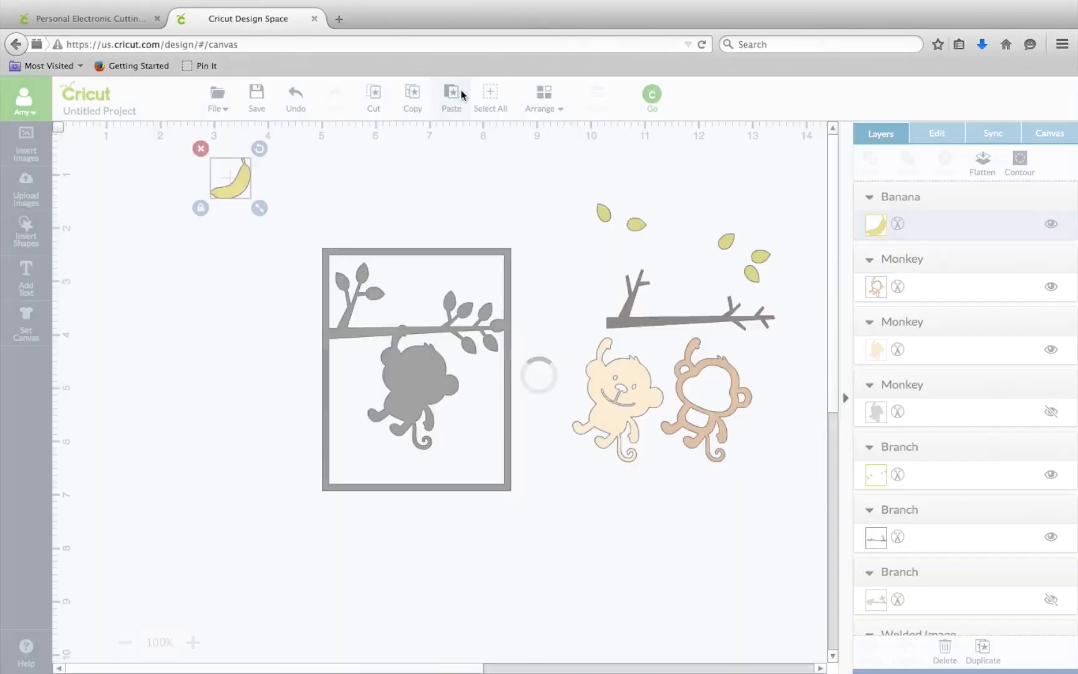
click(461, 97)
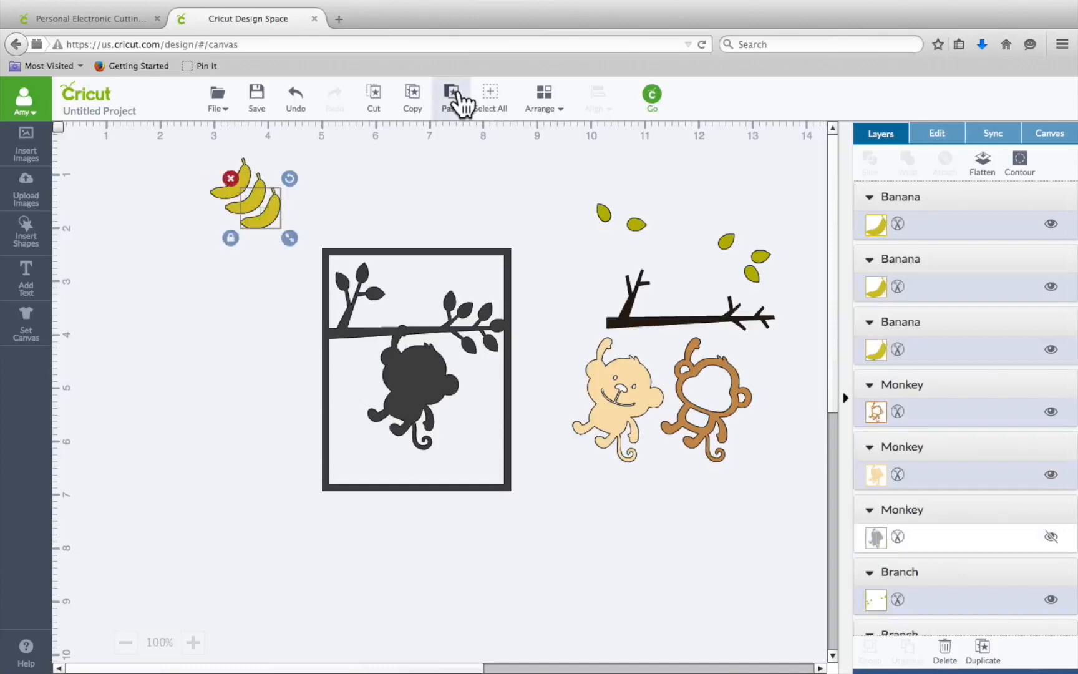
click(459, 94)
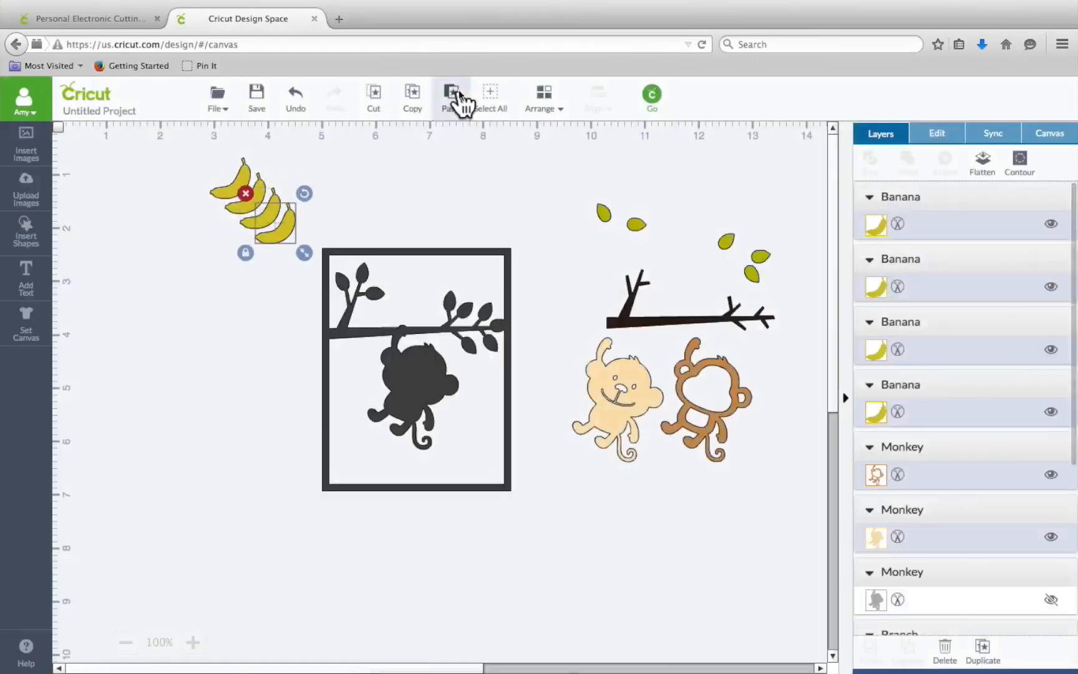
click(459, 95)
click(459, 95)
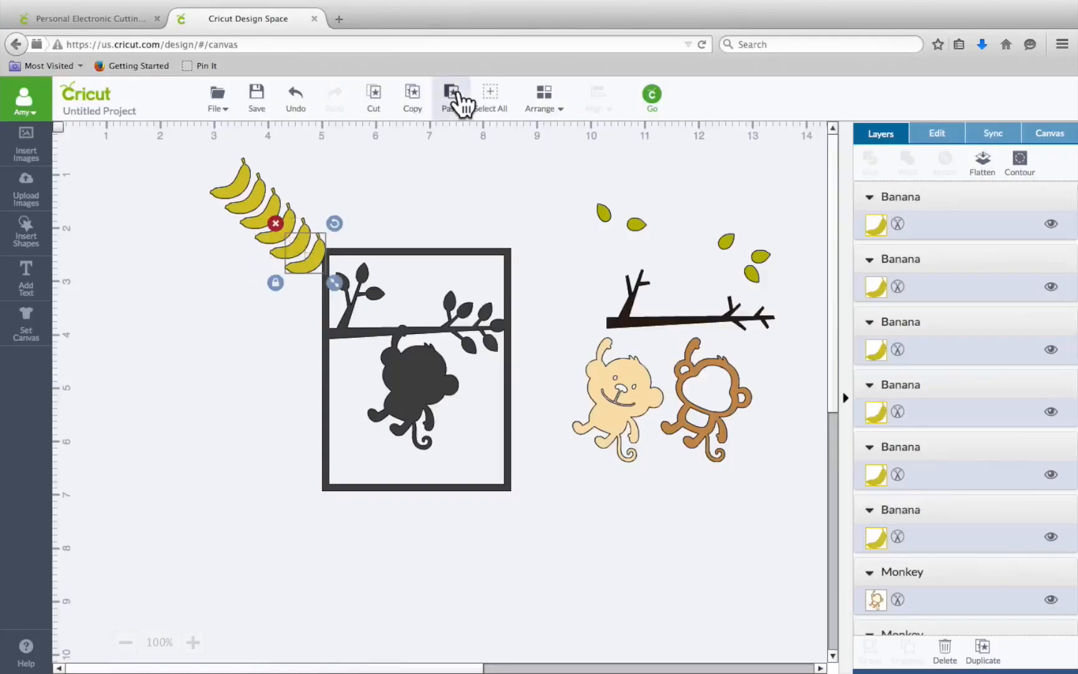
click(459, 95)
click(454, 95)
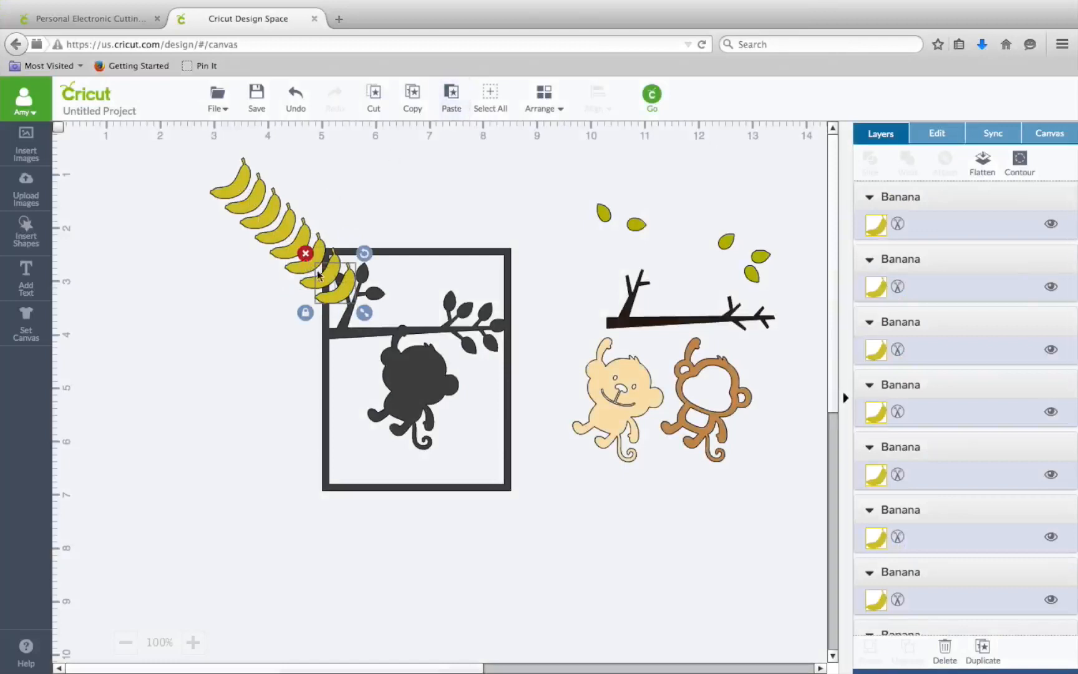
click(264, 420)
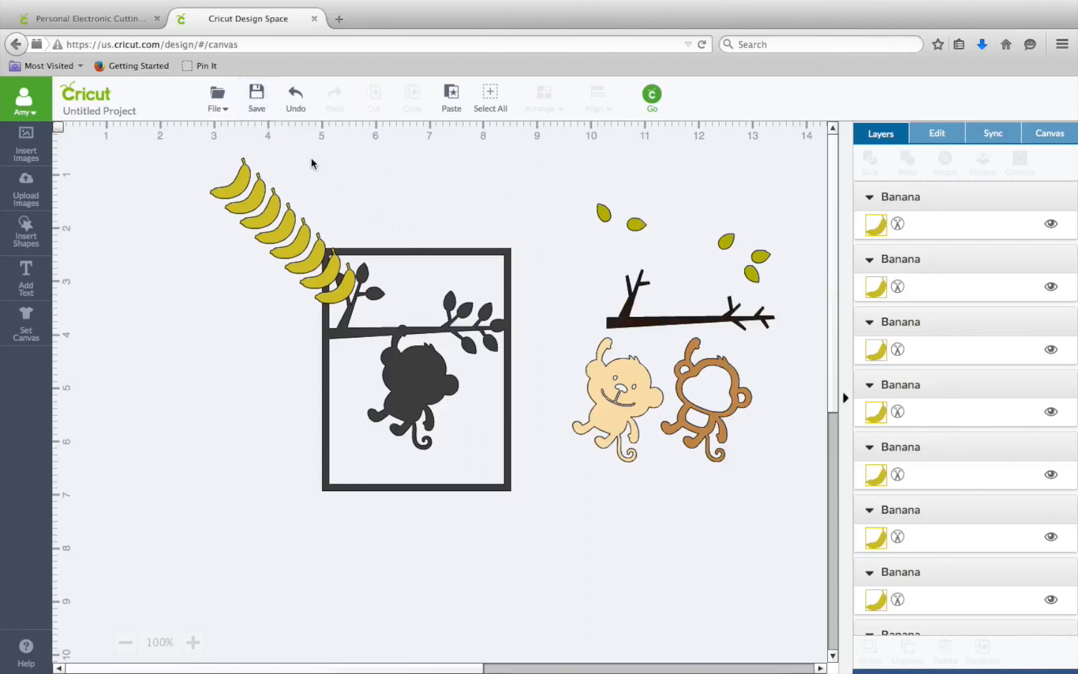
Save the project as a public project named "Monkey Shaker Card 2"
click(262, 101)
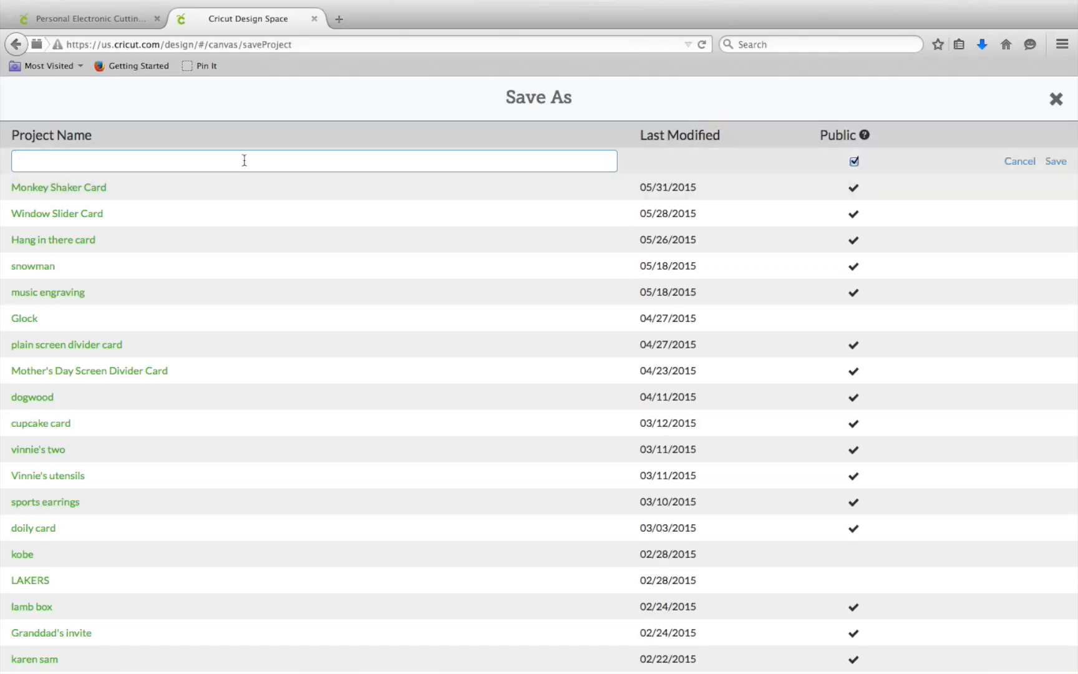
text(Monkey Shaker Card 2)
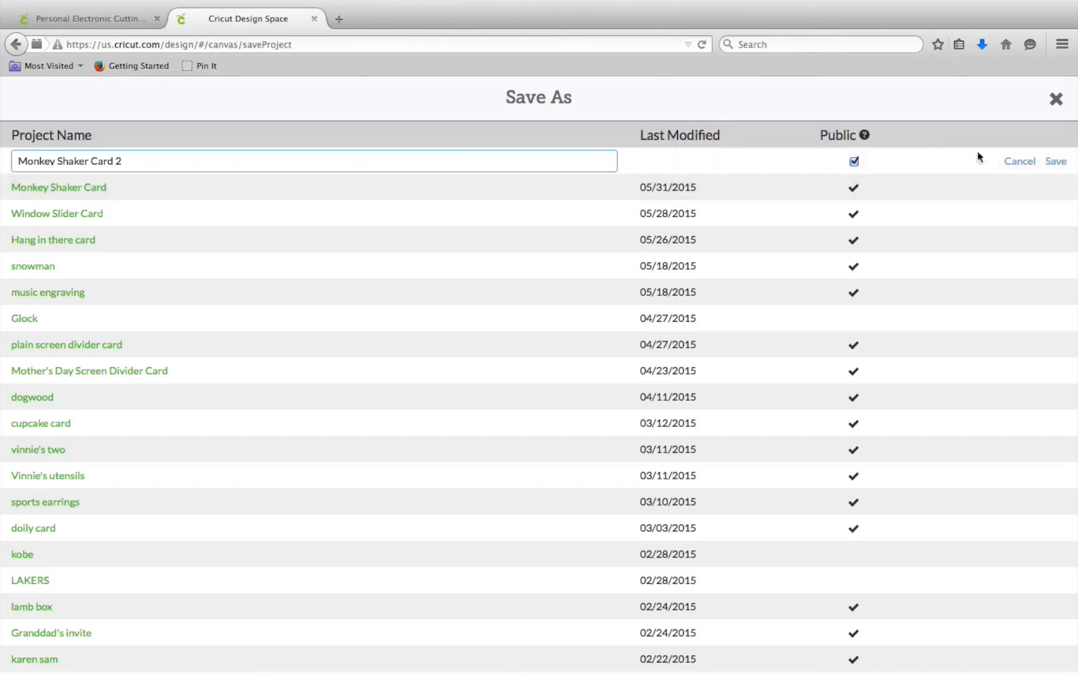
click(1056, 161)
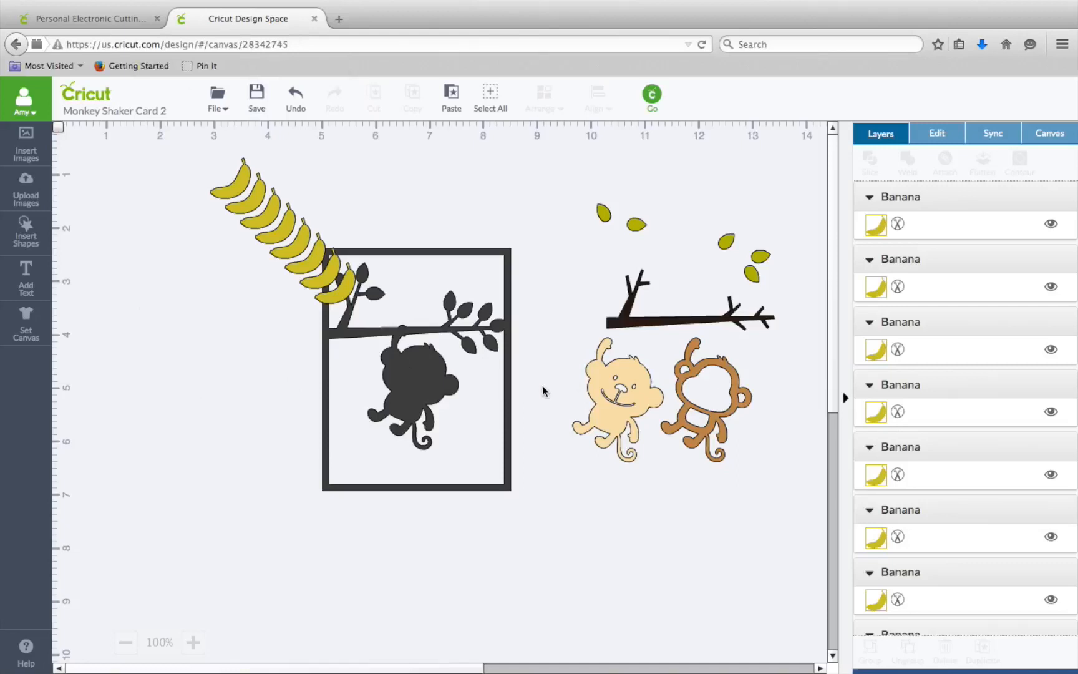
Preview the cutting mats one by one, examining which pieces are laid out on each material color, and return to the canvas
click(656, 96)
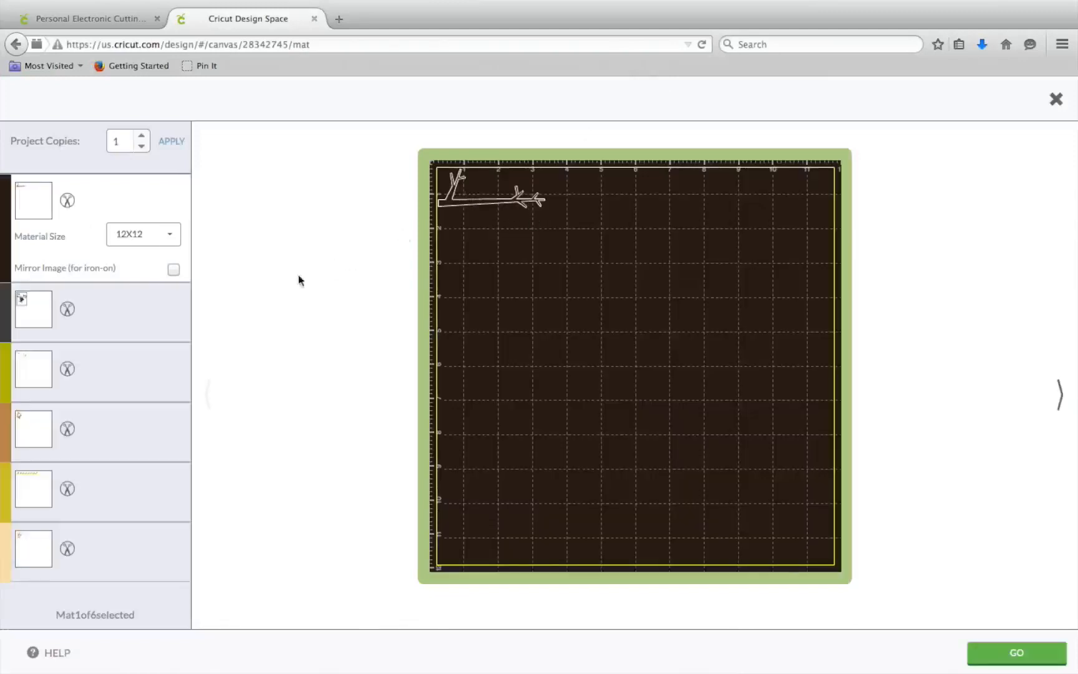
click(164, 323)
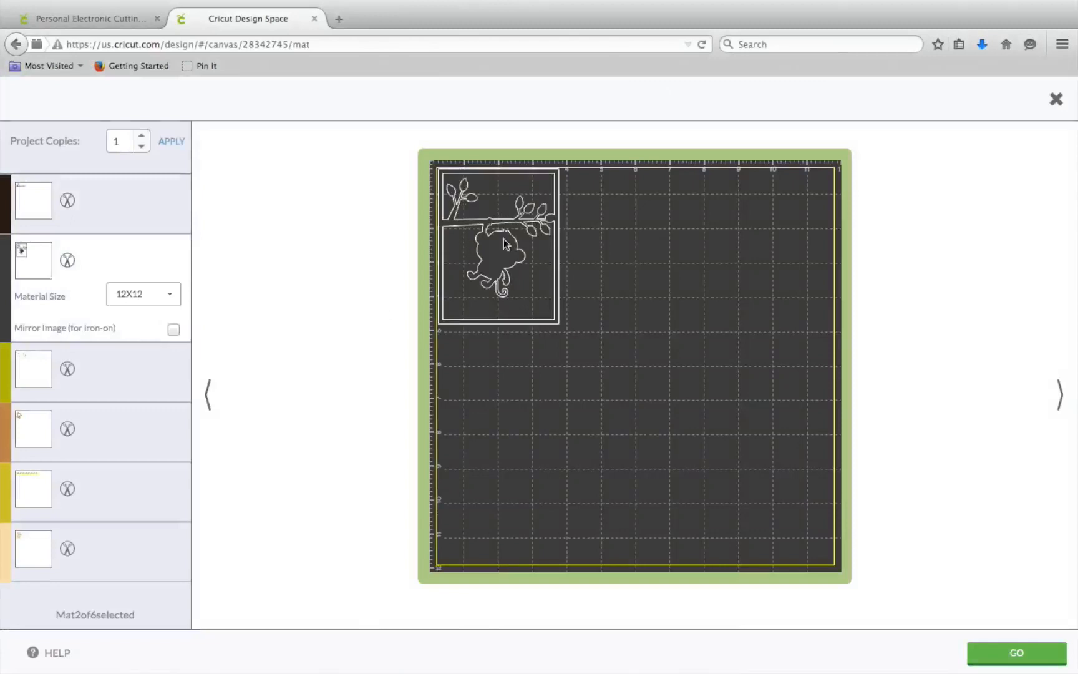
click(92, 376)
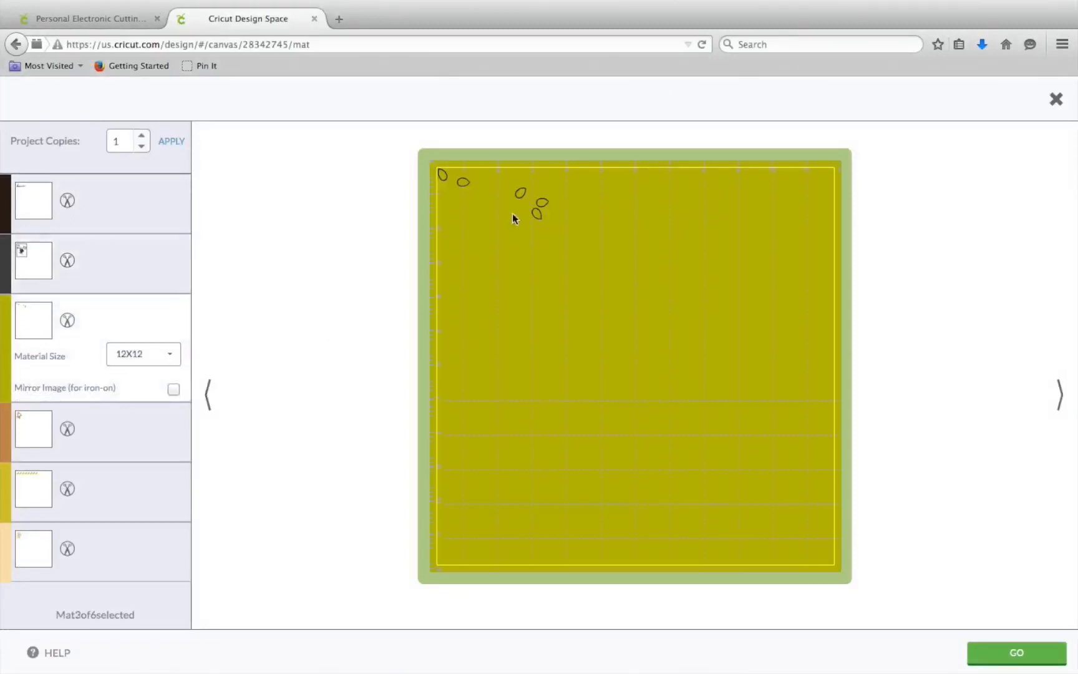
click(152, 450)
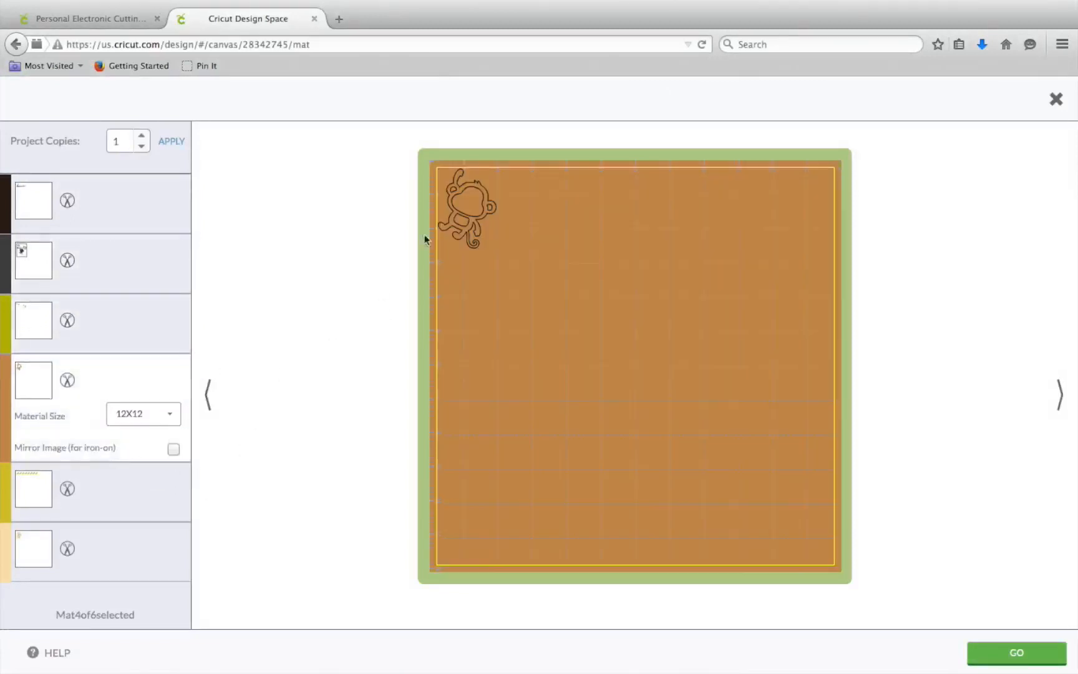
click(150, 493)
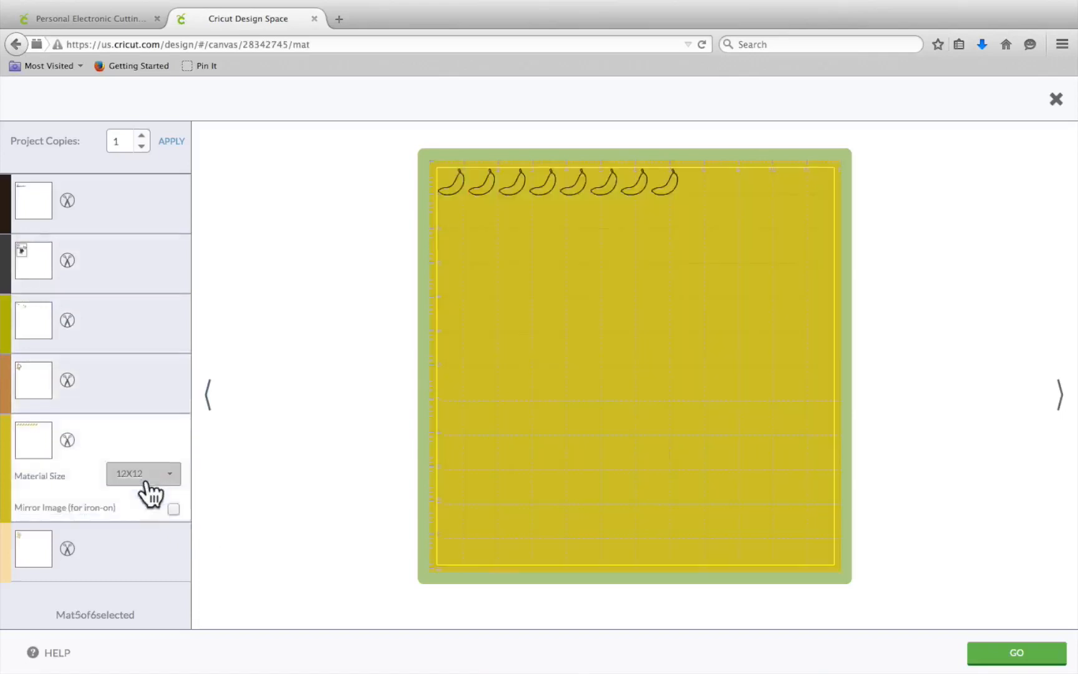
click(149, 553)
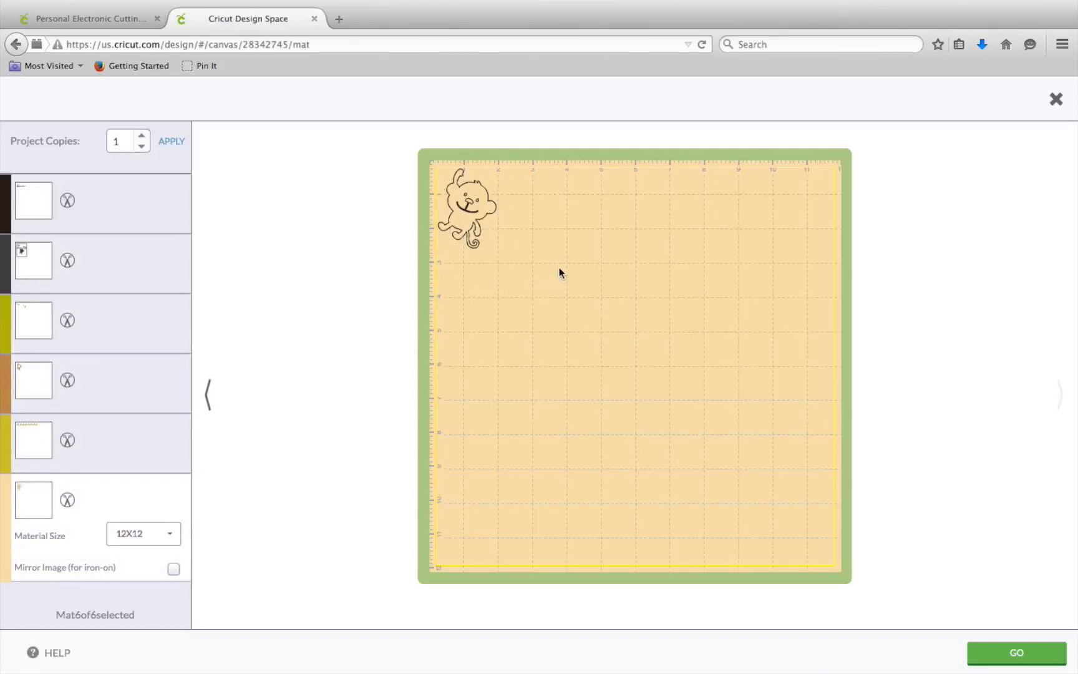
click(1056, 99)
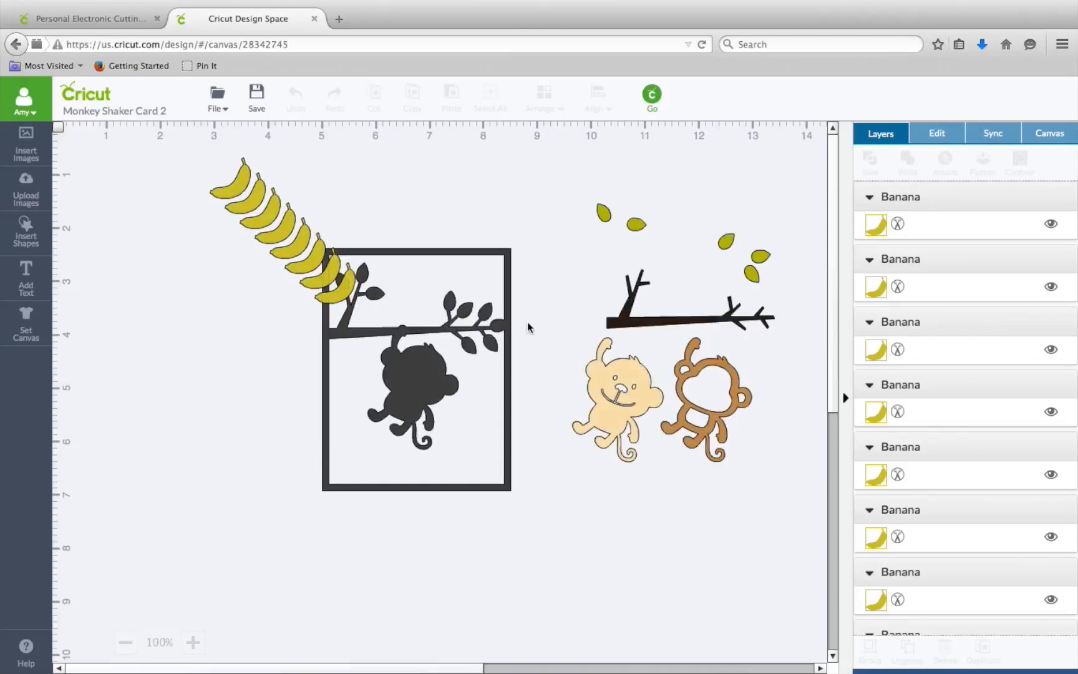
Move the welded frame farther from the loose monkey pieces, and sync all layers to the bananas' yellow color
drag(510, 349, 282, 324)
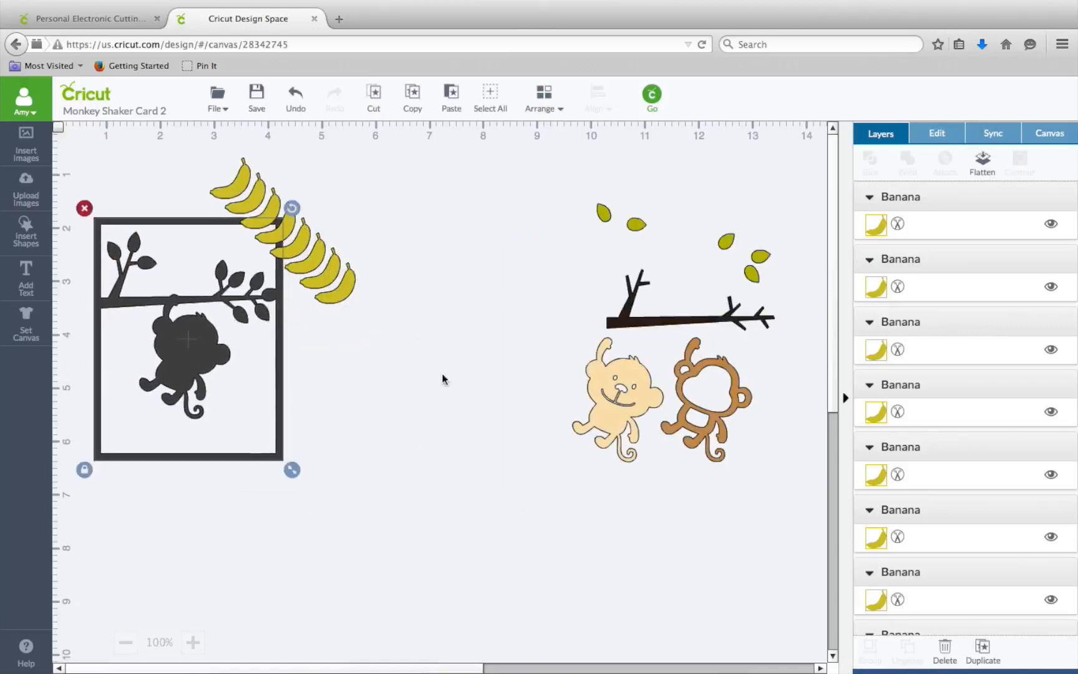
click(993, 136)
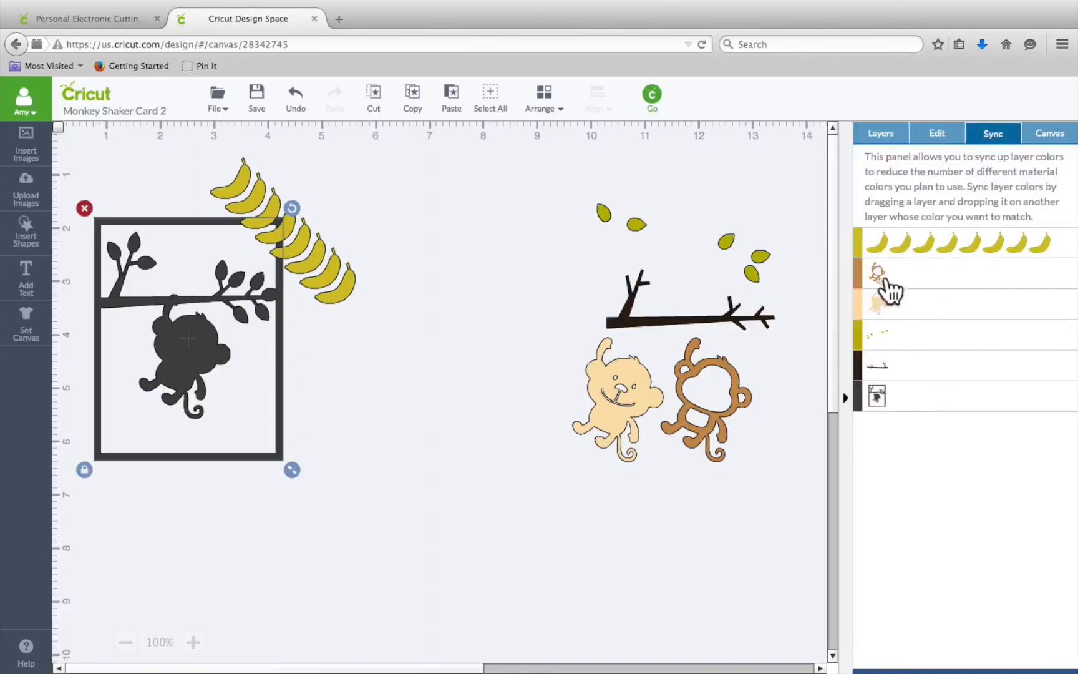
drag(886, 287, 889, 245)
mouse_move(880, 287)
mouse_down()
mouse_move(882, 259)
mouse_move(880, 299)
mouse_move(885, 272)
mouse_up()
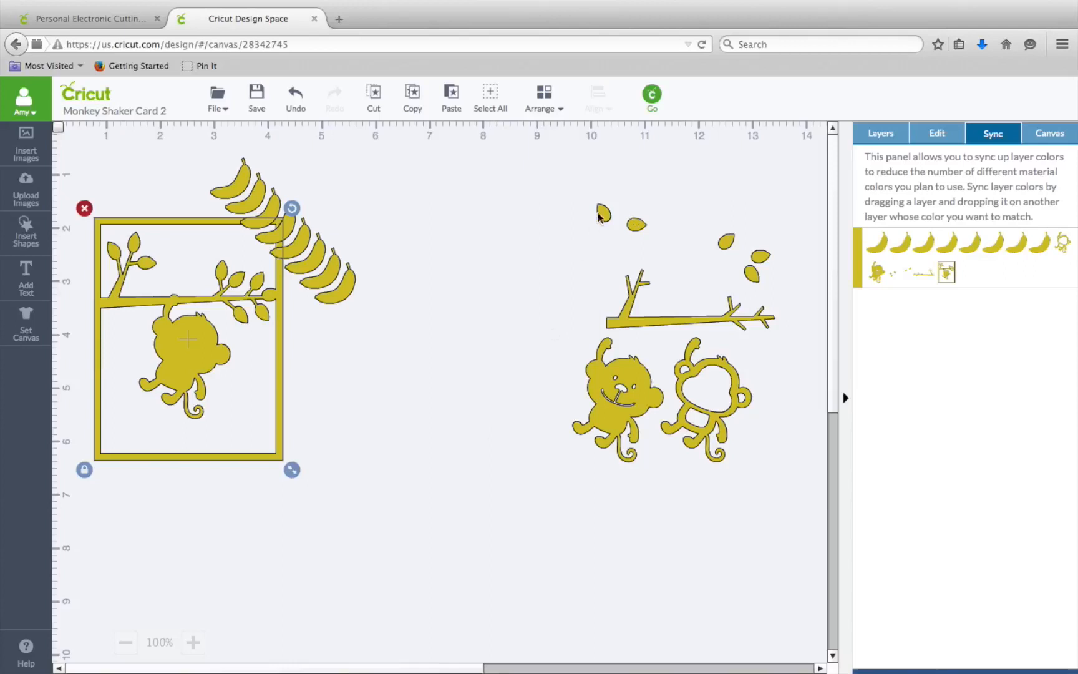
In the mat preview, spread the leaves and smiling monkey apart and place the outline monkey in the mat's lower-right corner
click(653, 98)
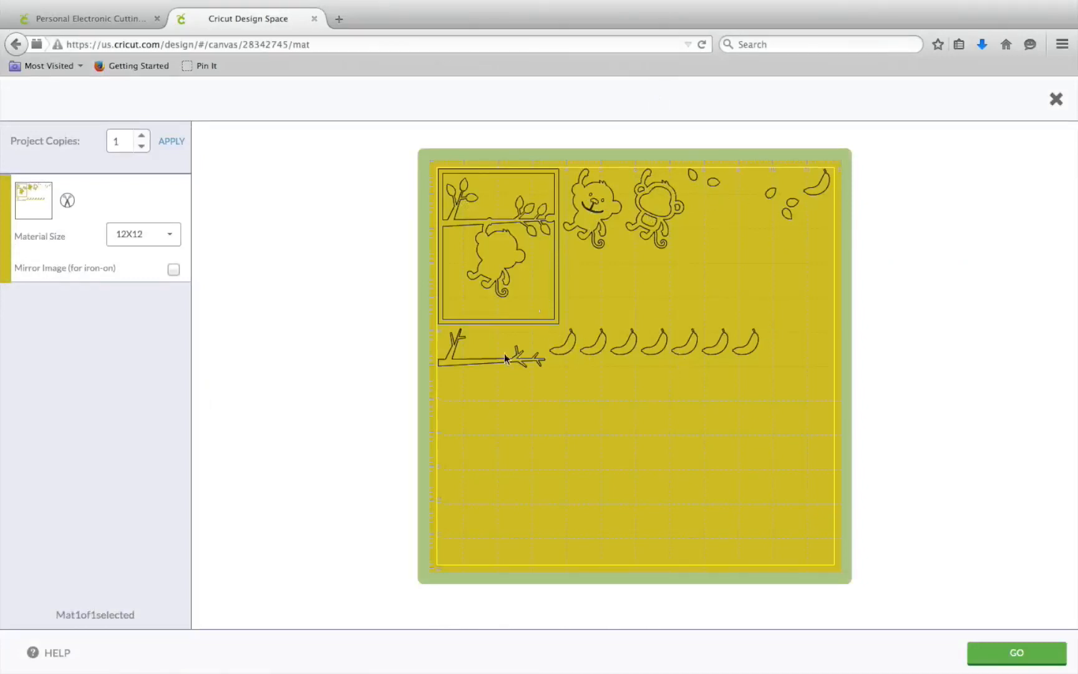
click(714, 185)
drag(730, 240, 748, 245)
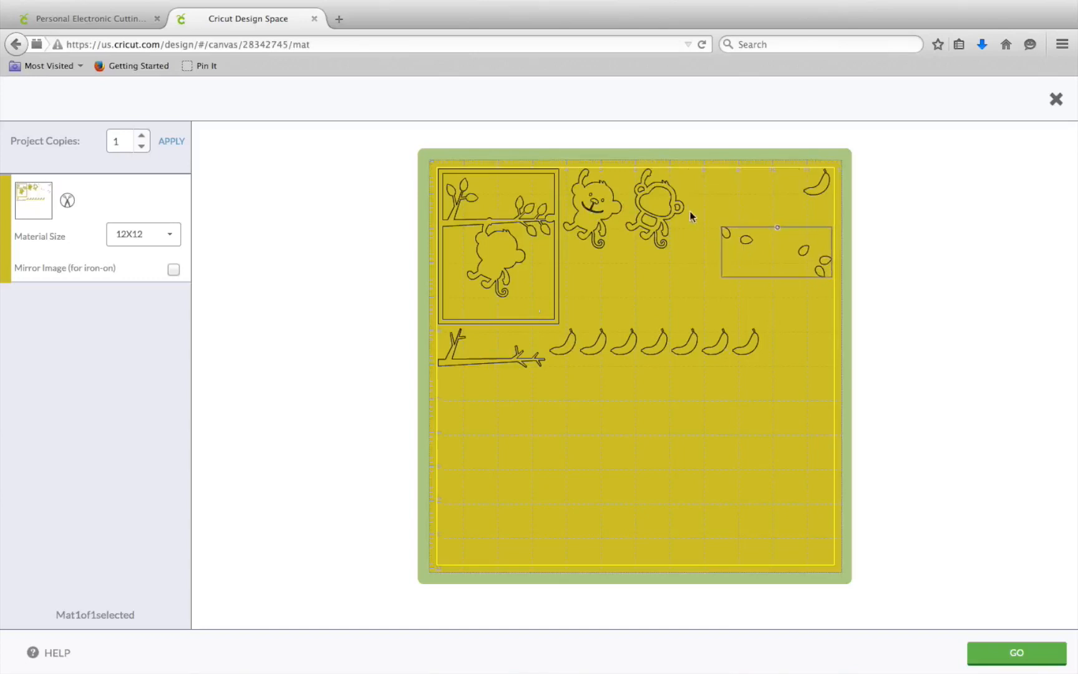
drag(674, 213, 699, 220)
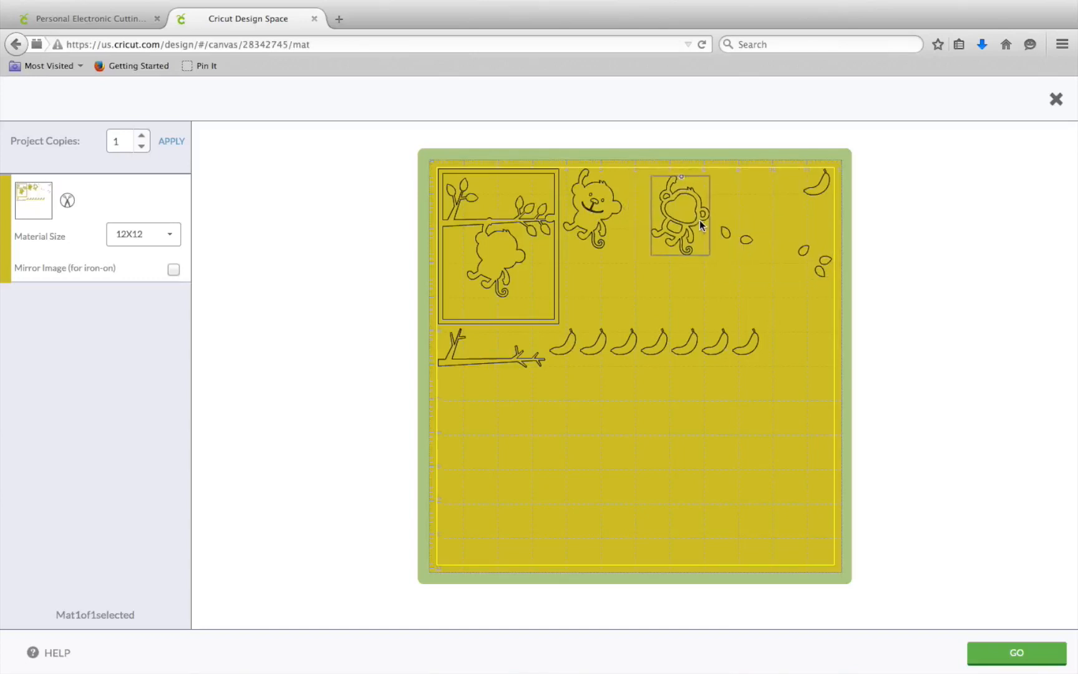
drag(607, 209, 620, 218)
drag(686, 226, 713, 394)
drag(774, 517, 803, 549)
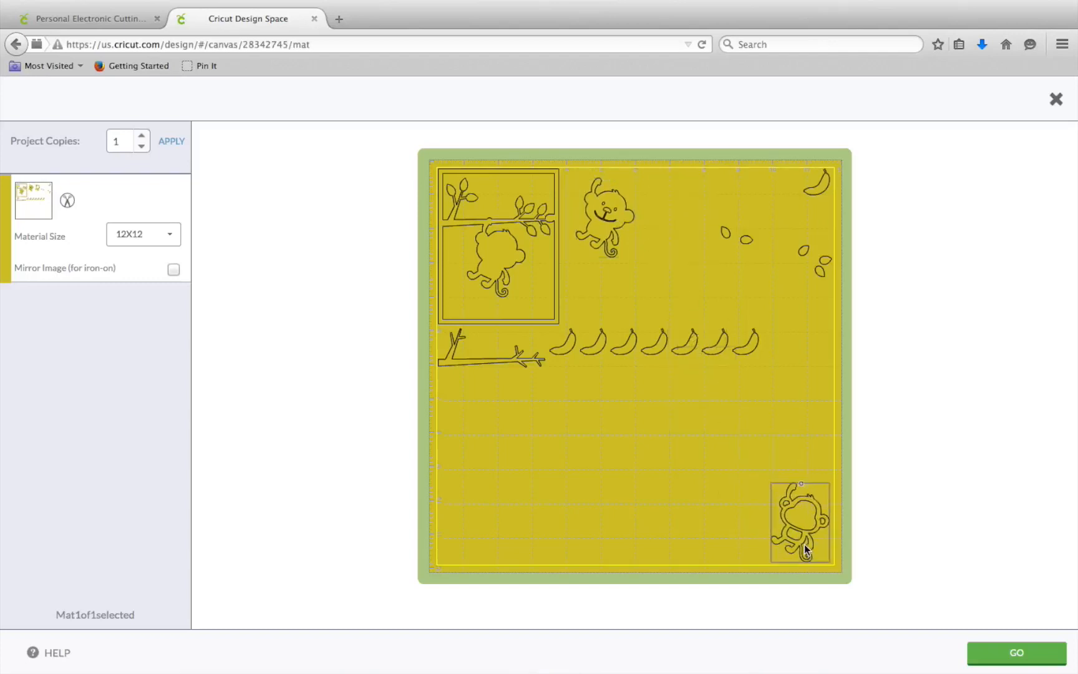
Place the smiling monkey in the mat's lower-left corner, the branch near the lower middle, and the lone banana at the banana row's right end
drag(545, 417, 462, 548)
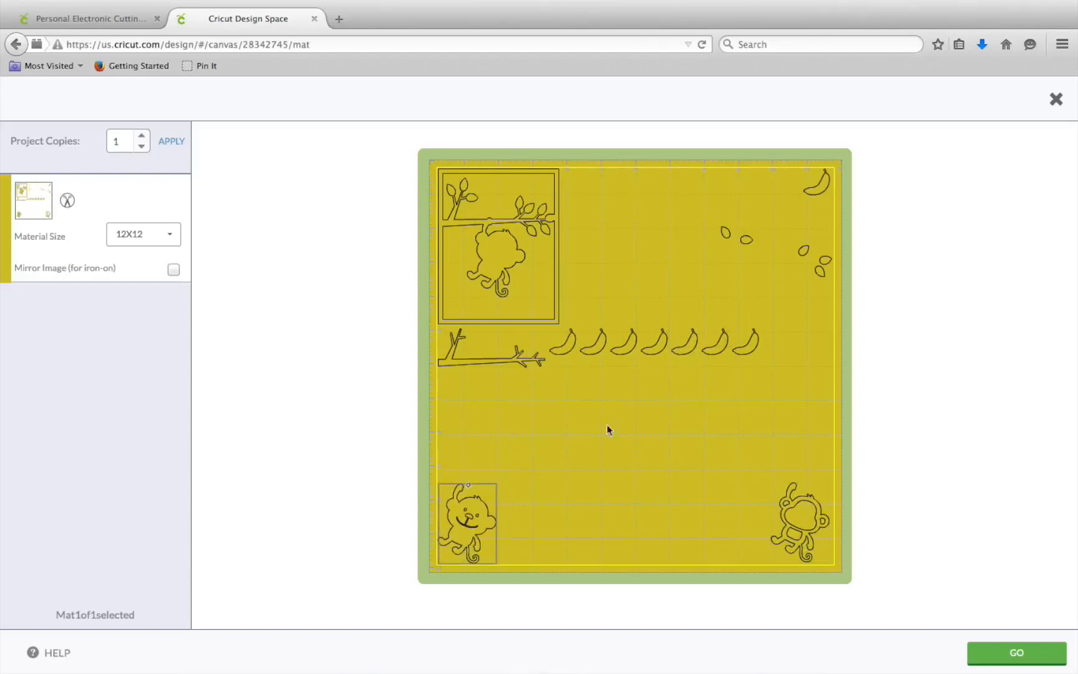
drag(499, 361, 647, 469)
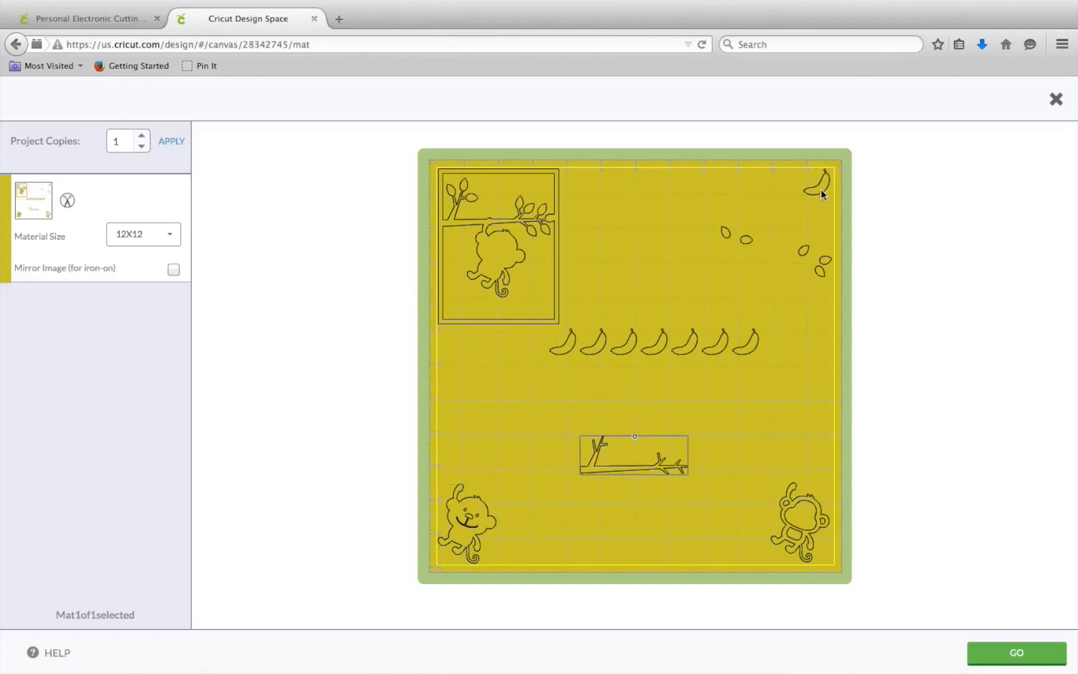
drag(821, 193, 777, 360)
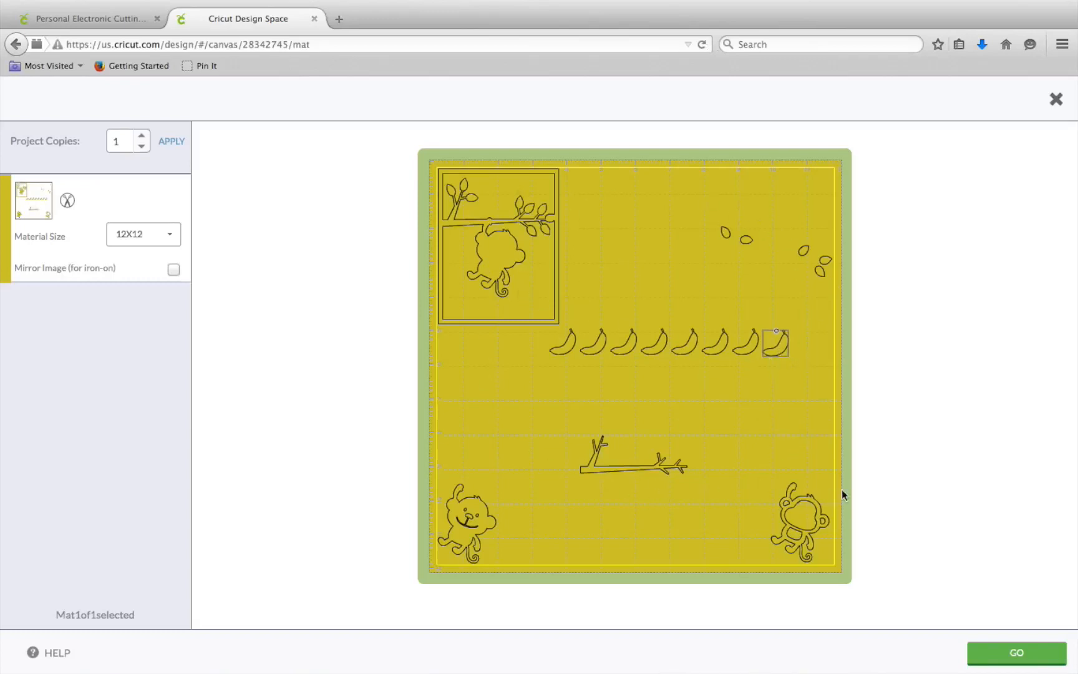
click(1056, 98)
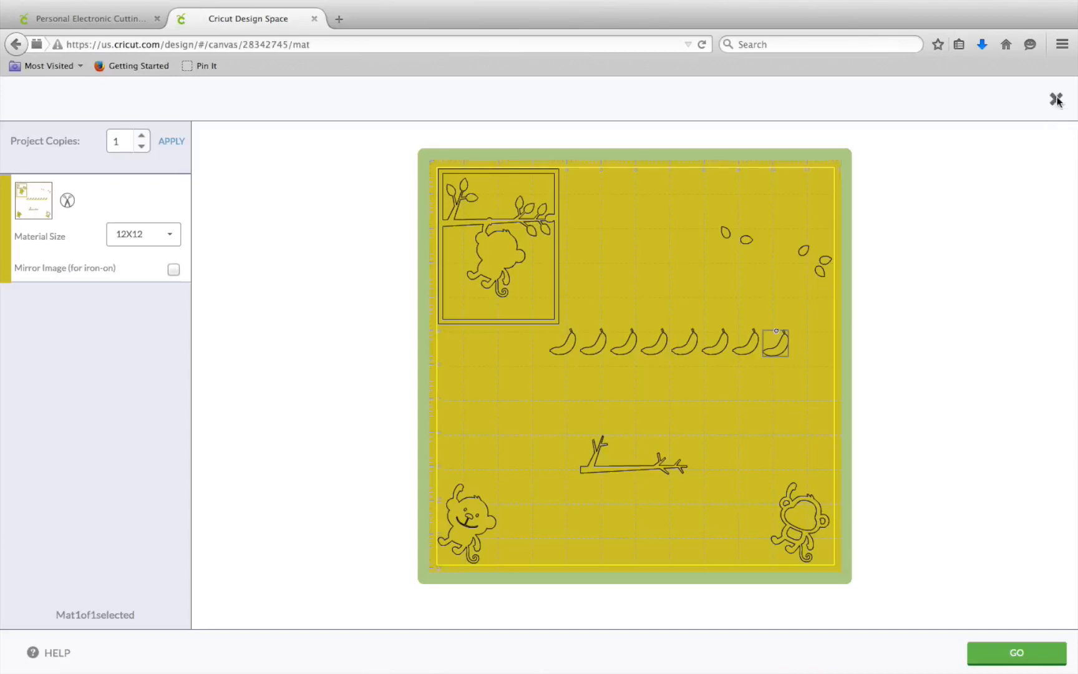